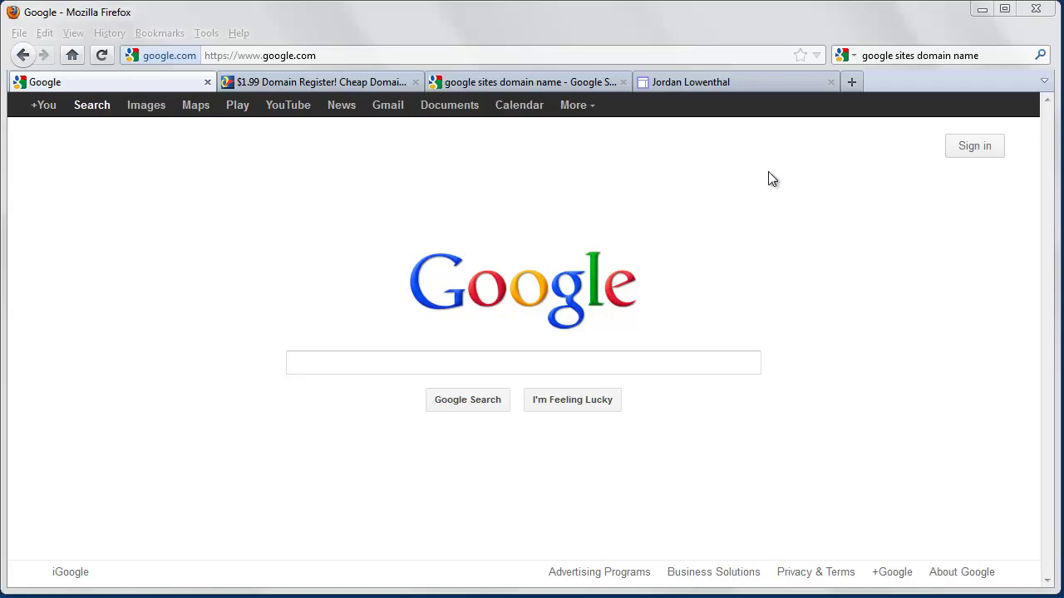
Show the example site and inspect its custom .com domain in the address bar
{"action": "left_click", "coordinate": [754, 83]}
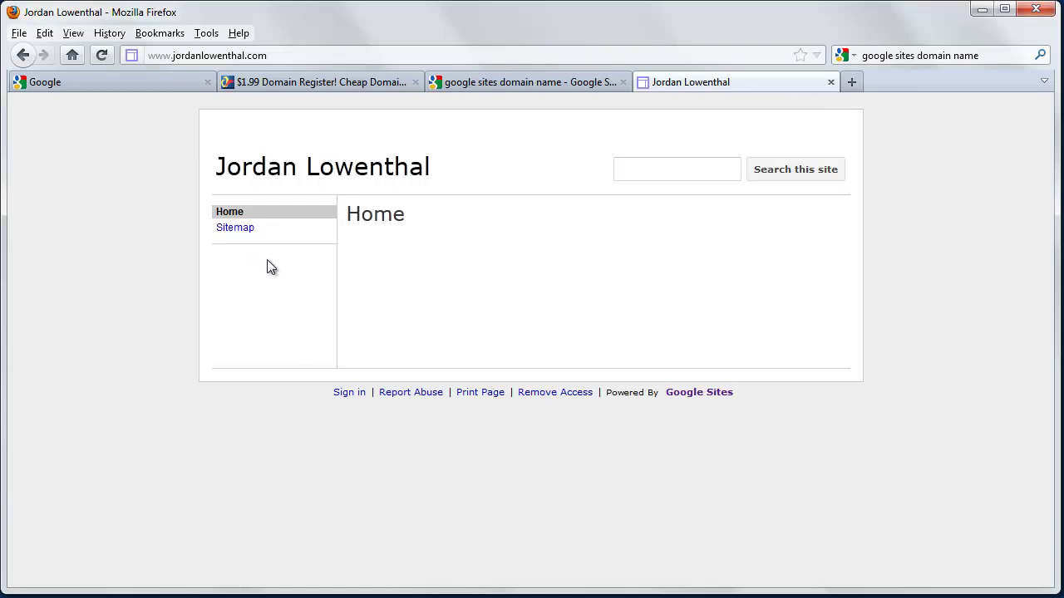
{"action": "left_click_drag", "start_coordinate": [274, 55], "coordinate": [146, 55]}
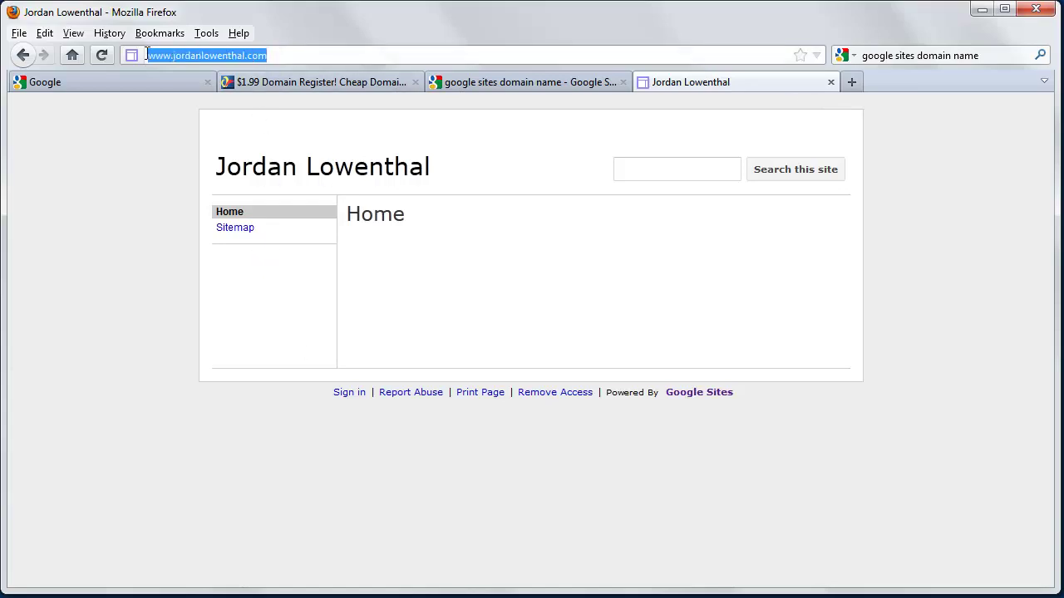
{"action": "left_click", "coordinate": [130, 196]}
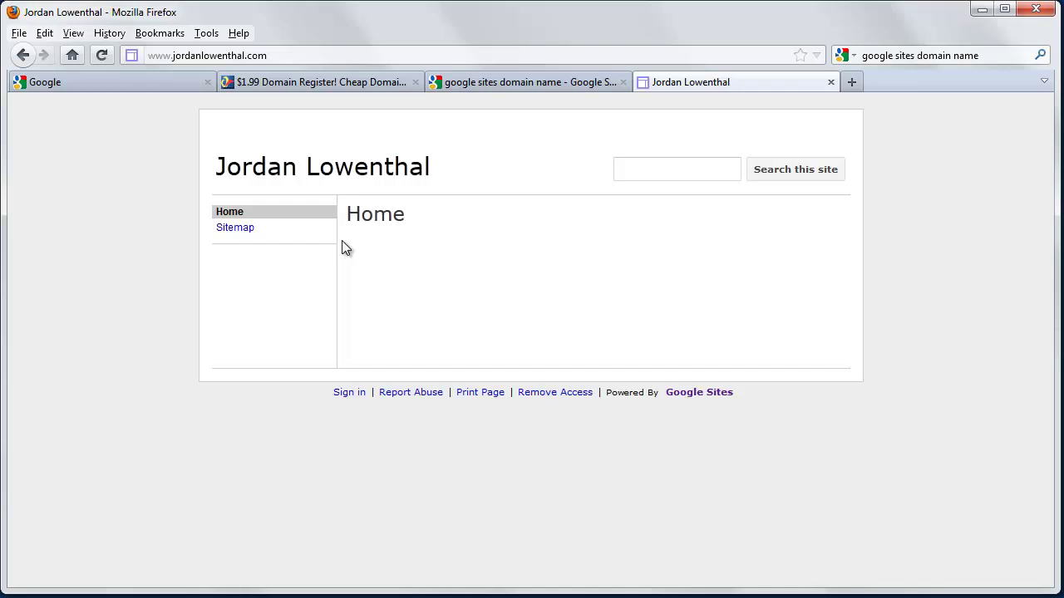
Load sites.google.com from the Google tab and sign in with the account credentials
{"action": "left_click", "coordinate": [165, 83]}
{"action": "left_click", "coordinate": [233, 56]}
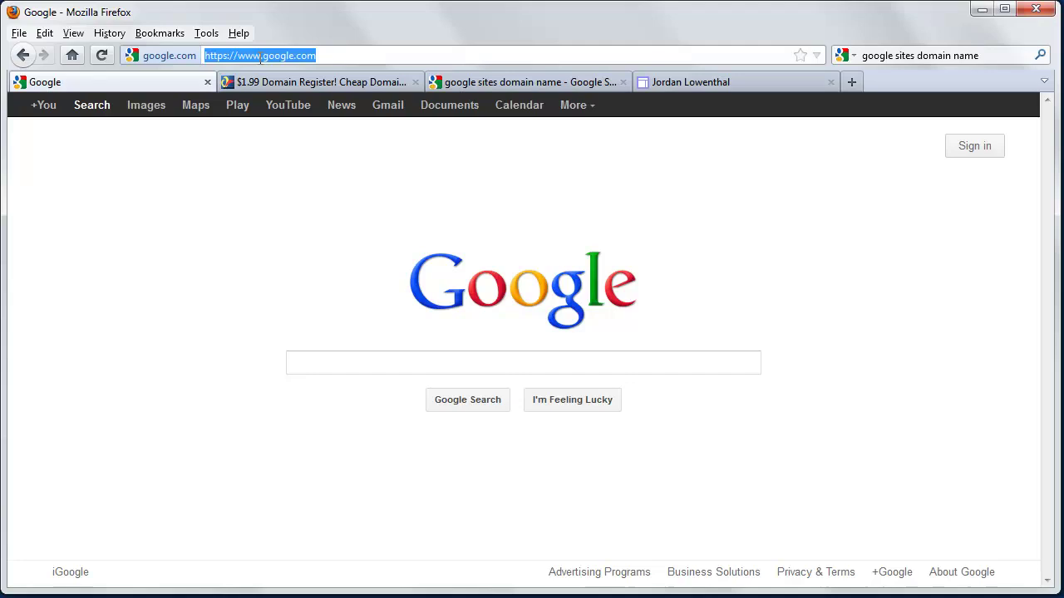
{"action": "left_click", "coordinate": [261, 55]}
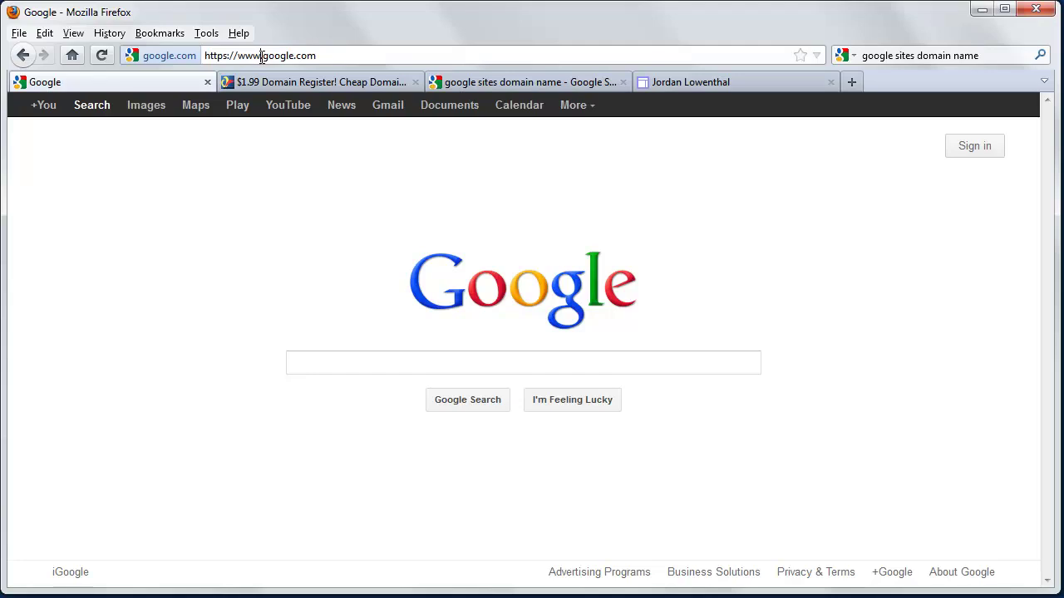
{"action": "left_click", "coordinate": [581, 115]}
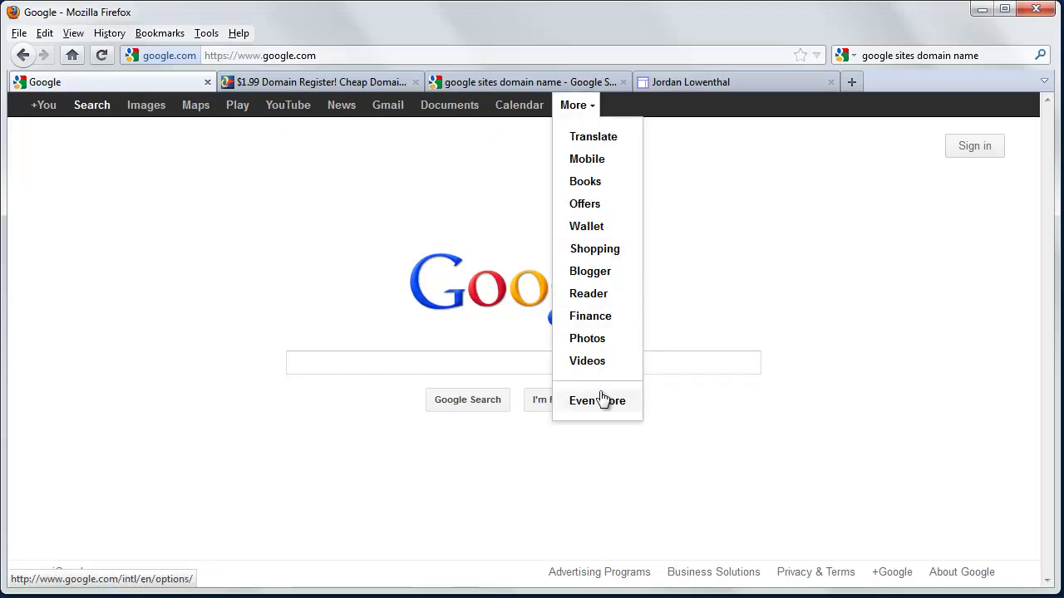
{"action": "left_click", "coordinate": [257, 232]}
{"action": "left_click_drag", "start_coordinate": [260, 56], "coordinate": [166, 66]}
{"action": "key", "text": "BackSpace"}
{"action": "type", "text": "sites."}
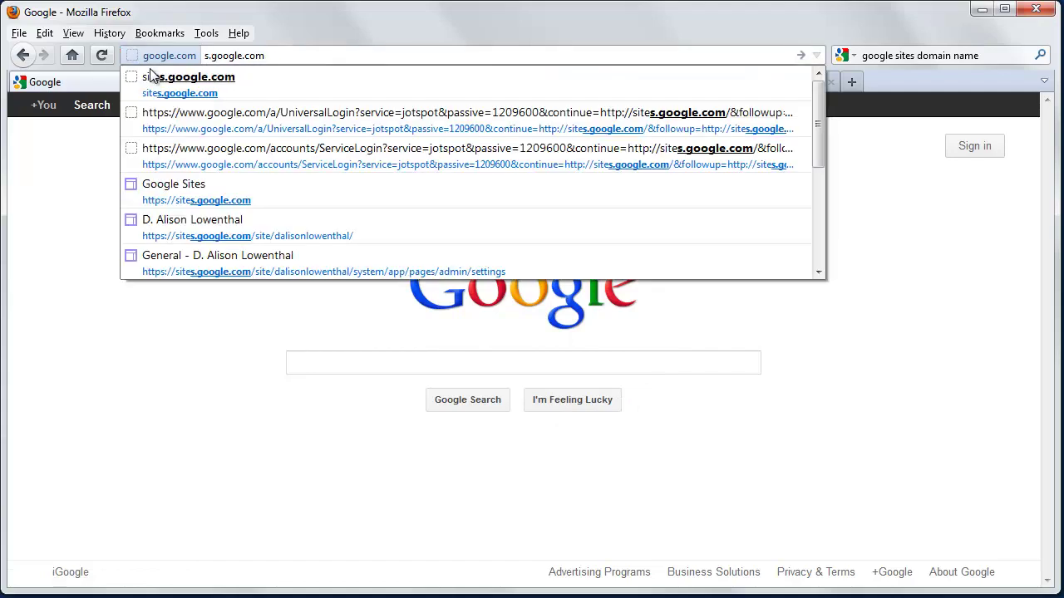
{"action": "key", "text": "Return"}
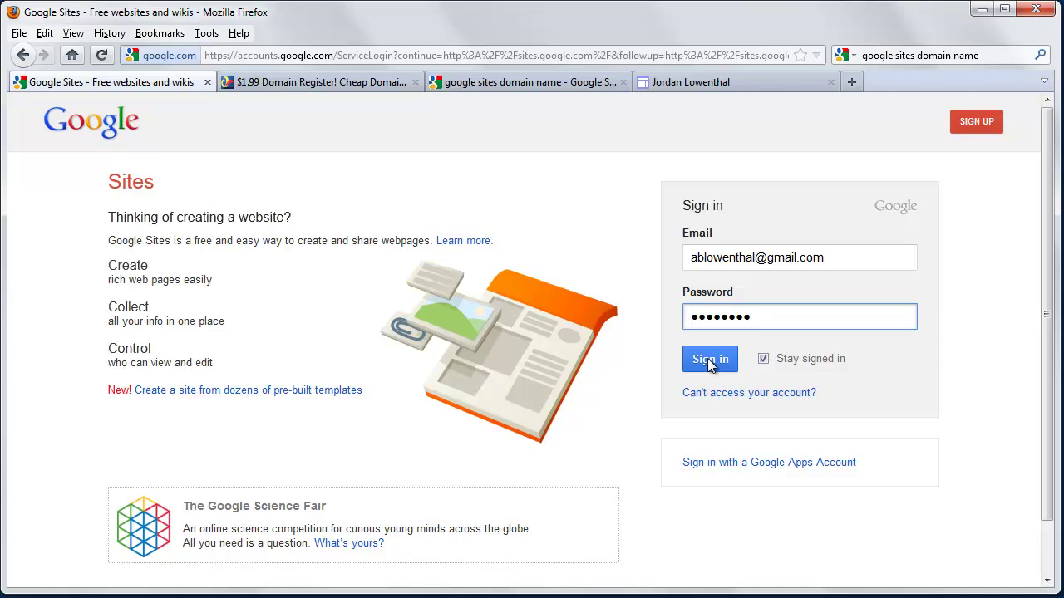
{"action": "left_click", "coordinate": [709, 364]}
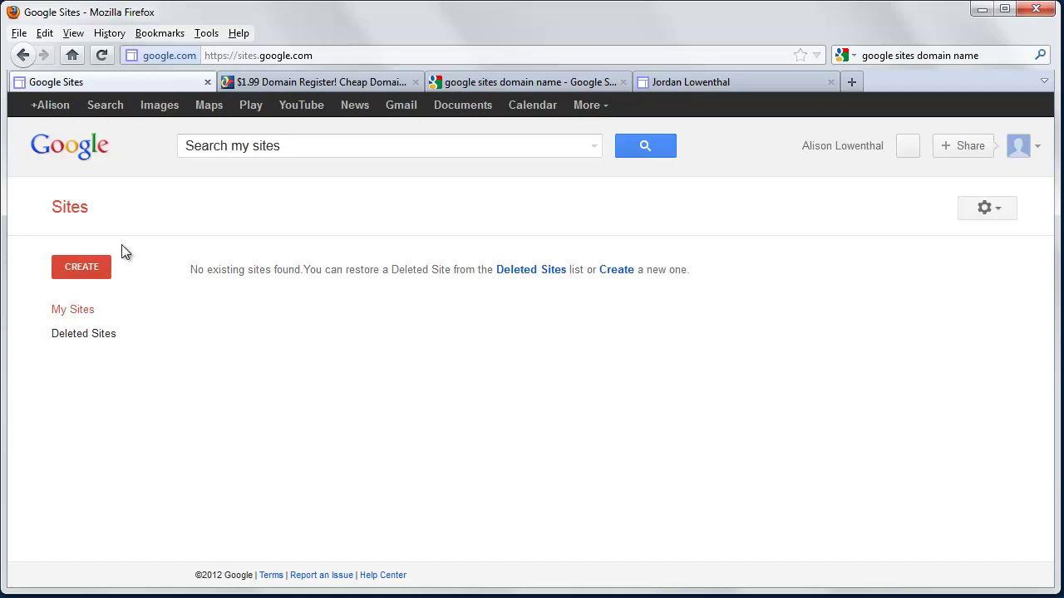
{"action": "left_click", "coordinate": [81, 267]}
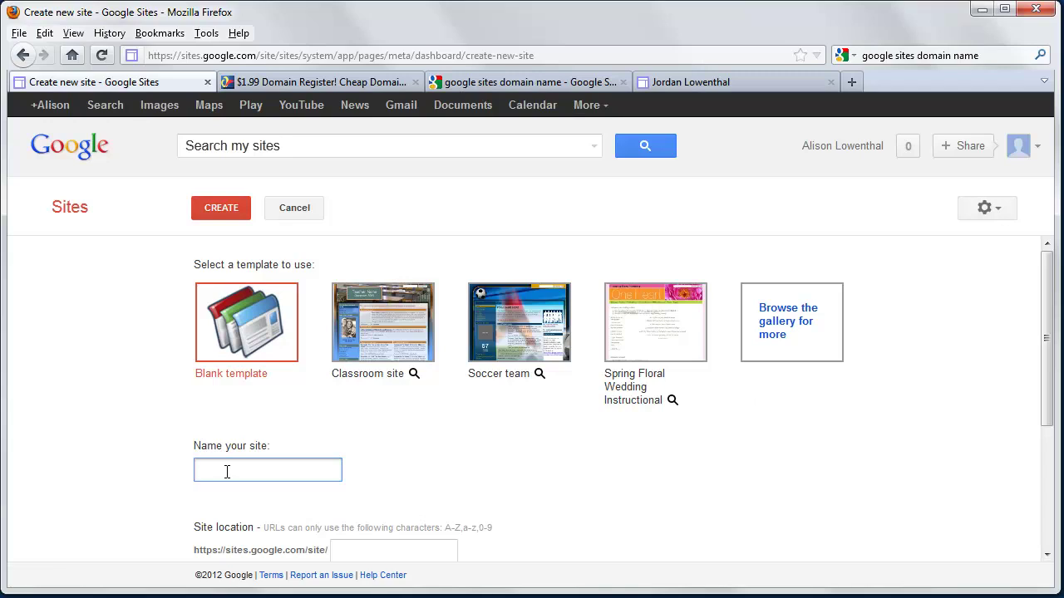
{"action": "scroll", "coordinate": [227, 472], "scroll_direction": "down", "scroll_amount": 3}
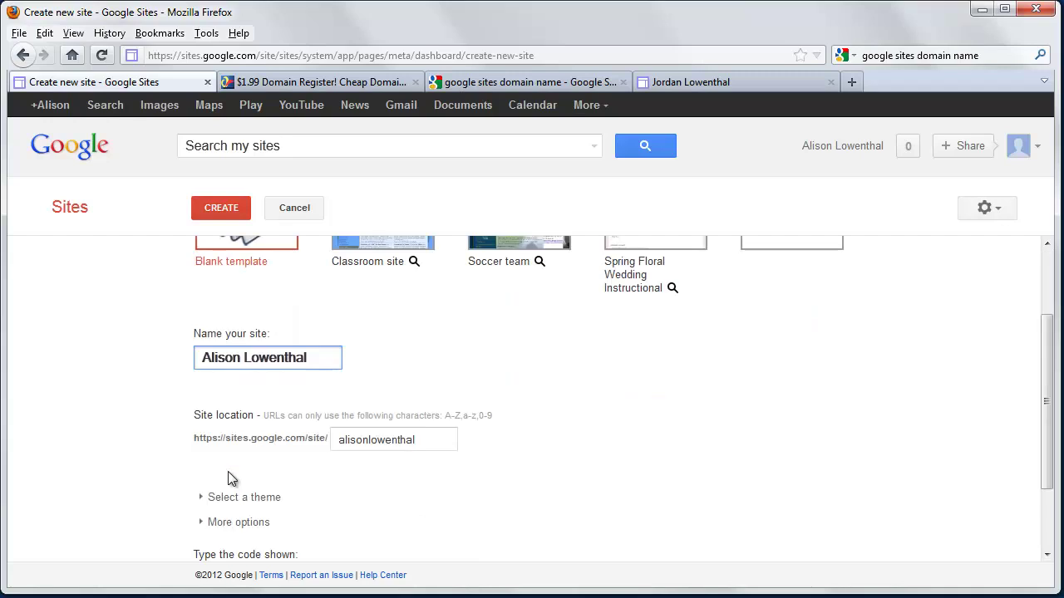
{"action": "left_click_drag", "start_coordinate": [336, 403], "coordinate": [430, 404]}
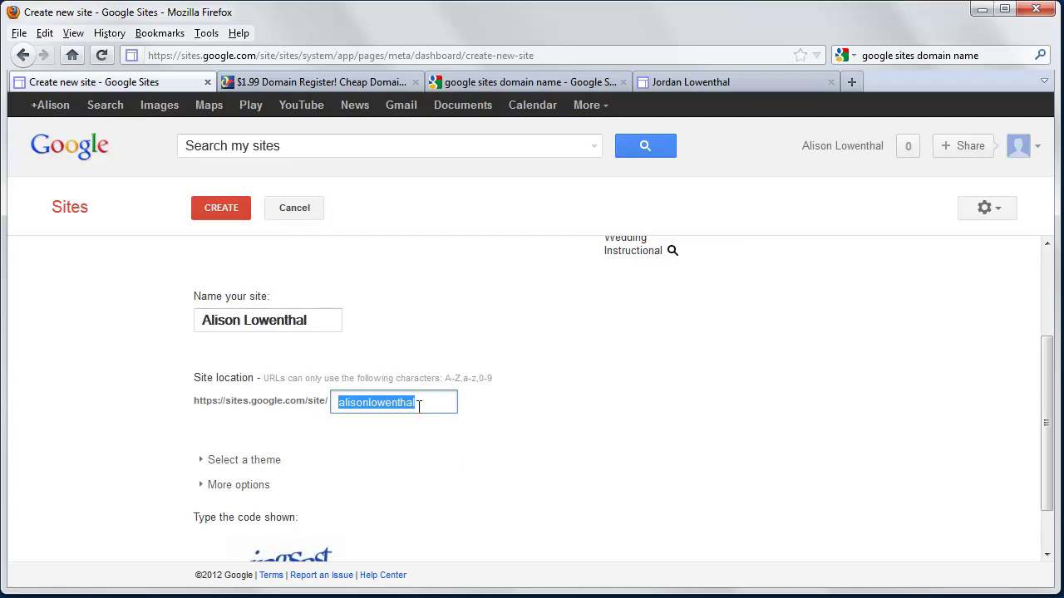
{"action": "left_click", "coordinate": [438, 403]}
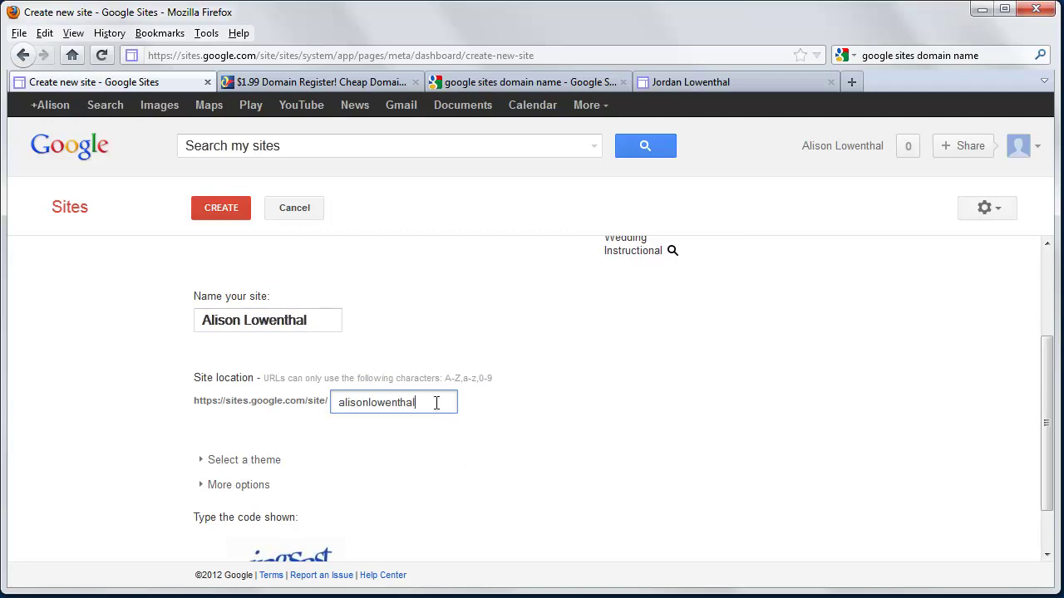
{"action": "left_click", "coordinate": [339, 405]}
{"action": "type", "text": "darcy"}
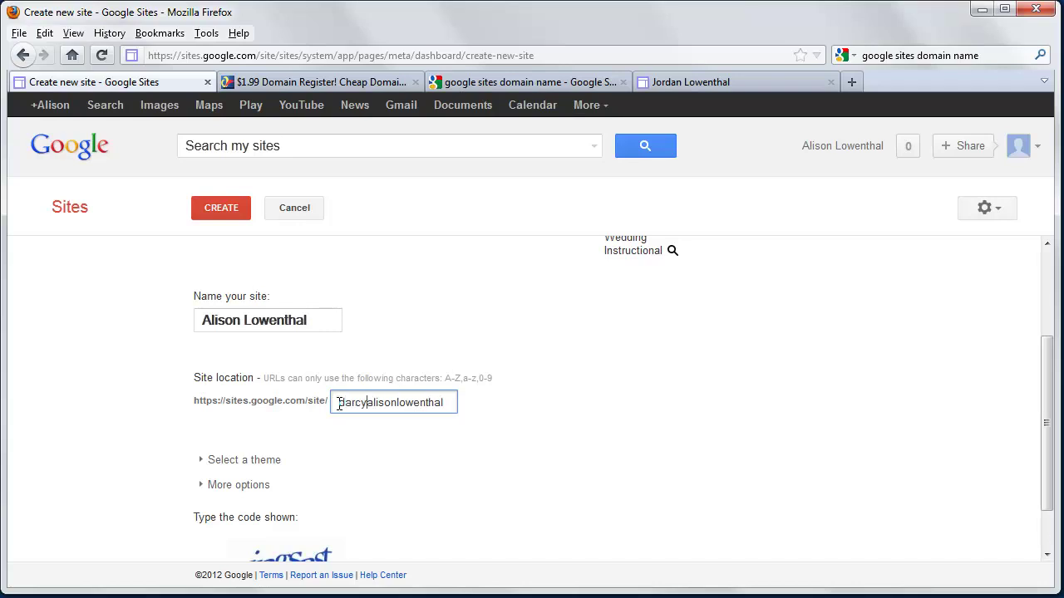
{"action": "left_click", "coordinate": [437, 473]}
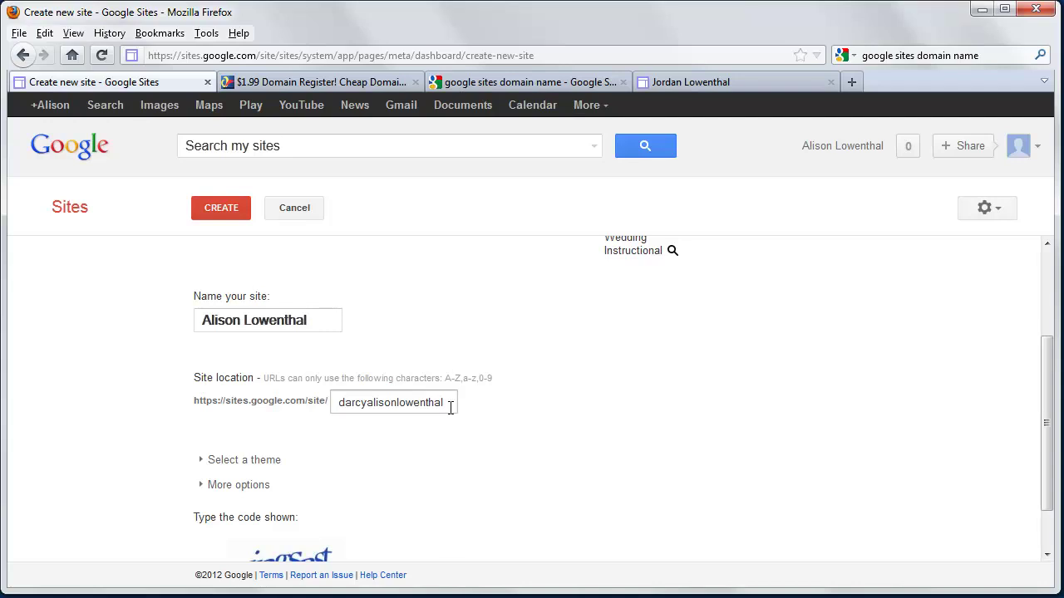
{"action": "left_click", "coordinate": [685, 81]}
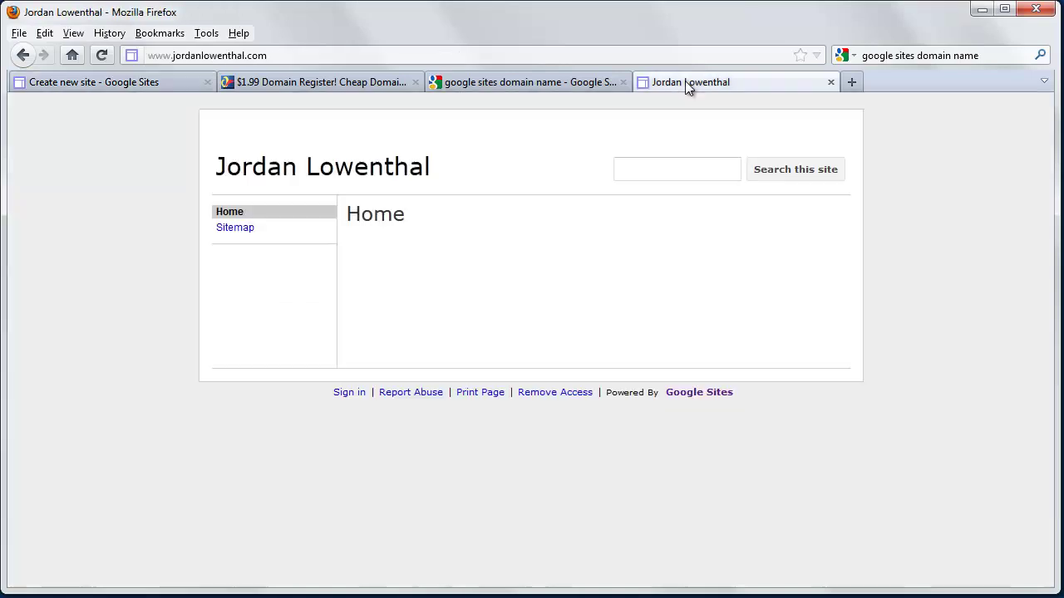
{"action": "left_click", "coordinate": [291, 55]}
{"action": "left_click", "coordinate": [137, 80]}
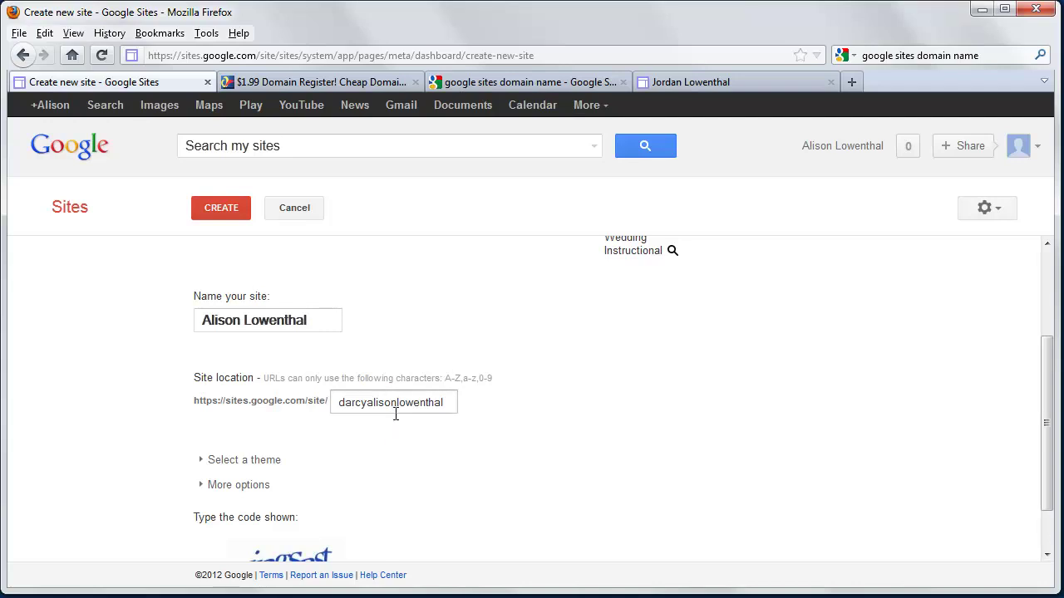
{"action": "left_click_drag", "start_coordinate": [439, 400], "coordinate": [350, 402]}
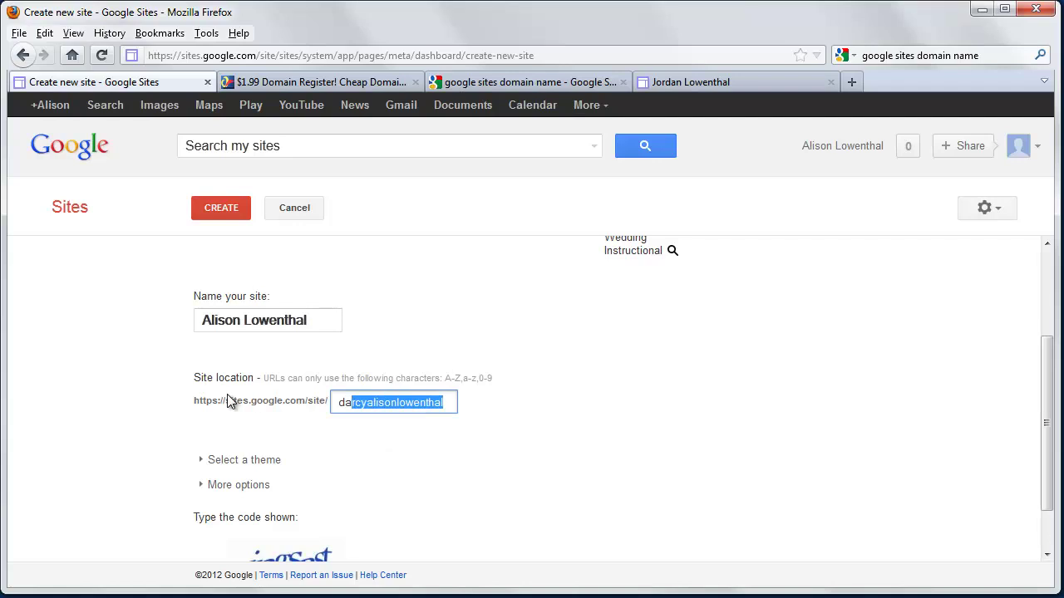
{"action": "key", "text": "BackSpace"}
{"action": "key", "text": "BackSpace"}
{"action": "key", "text": "BackSpace"}
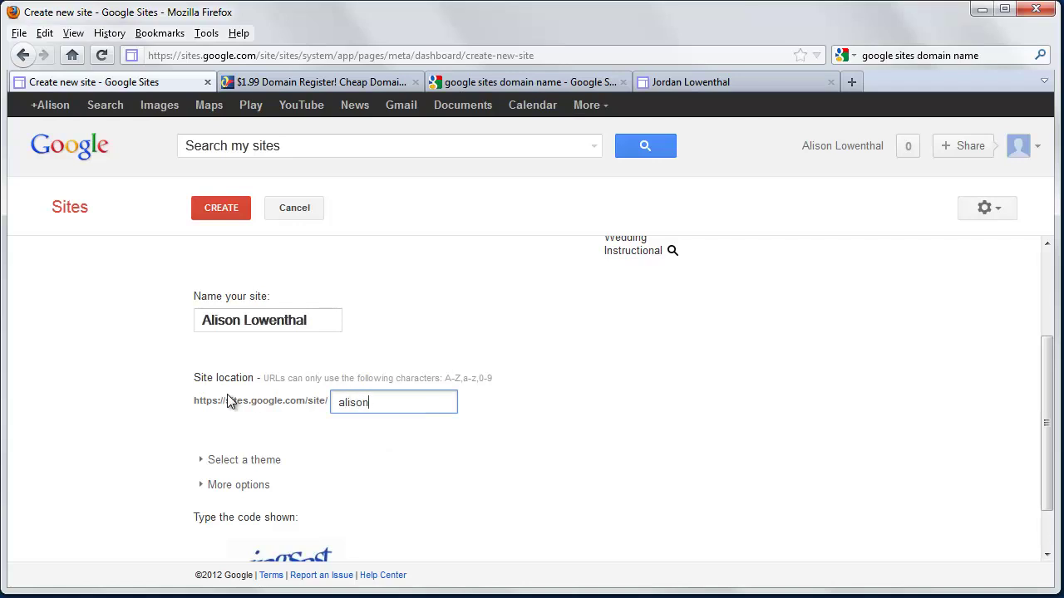
{"action": "scroll", "coordinate": [346, 463], "scroll_direction": "down", "scroll_amount": 1}
{"action": "left_click", "coordinate": [266, 539]}
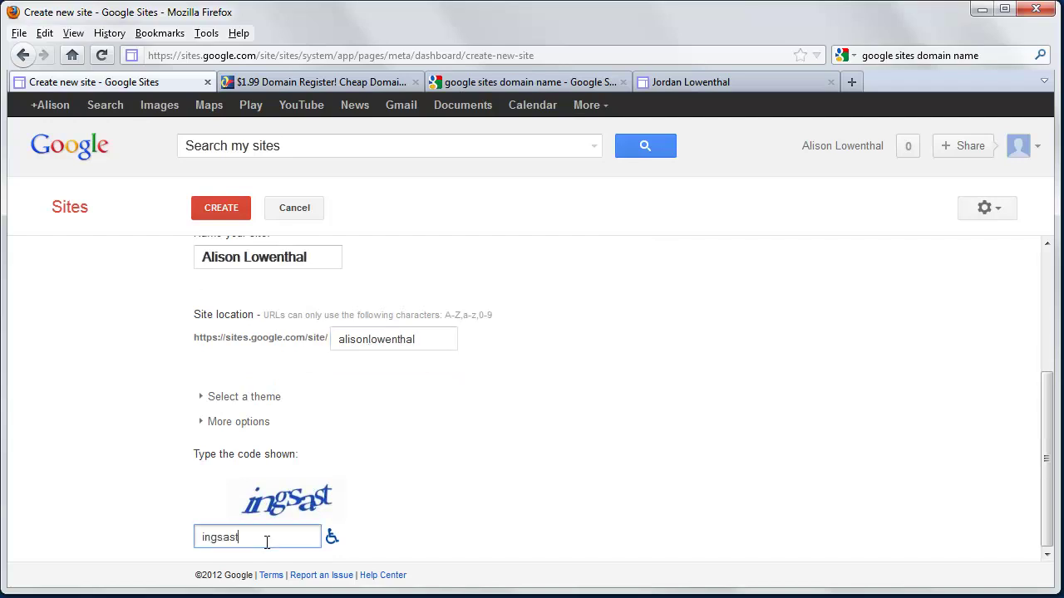
{"action": "key", "text": "Return"}
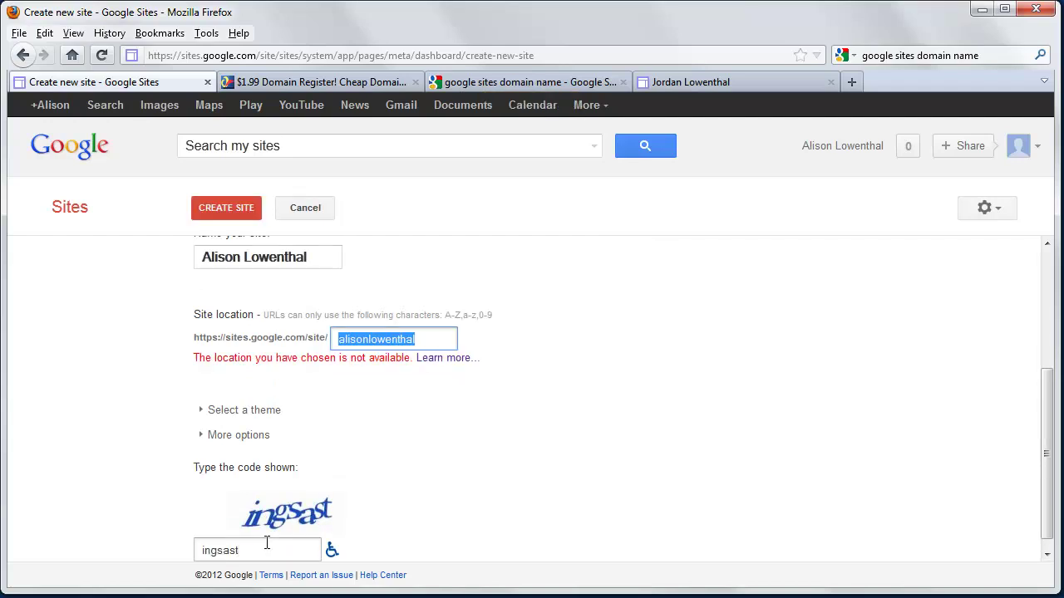
Prefix the rejected address with 'darcy' and create the site
{"action": "left_click", "coordinate": [344, 341]}
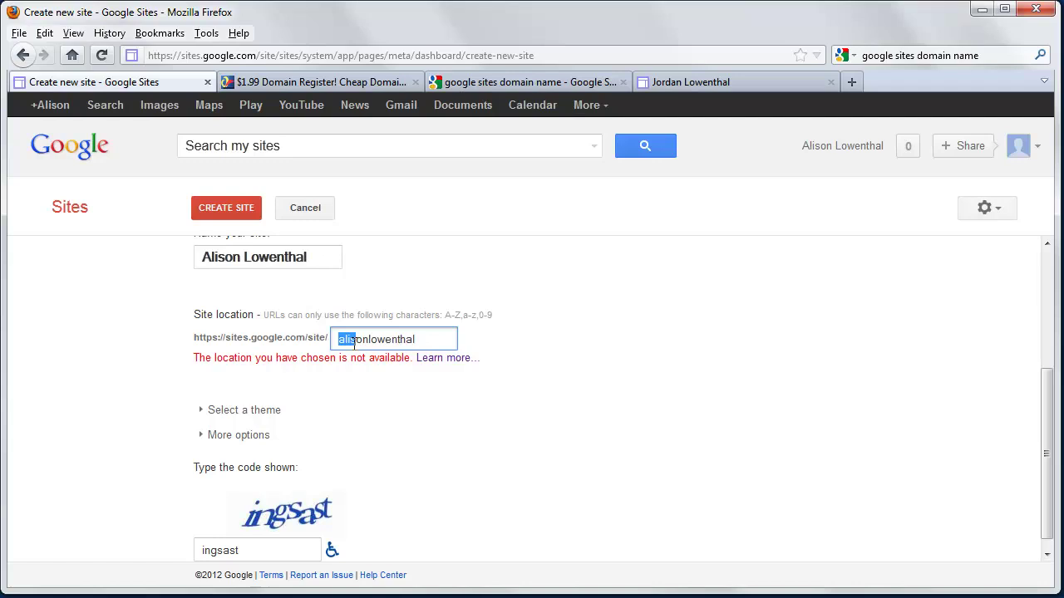
{"action": "type", "text": "darc"}
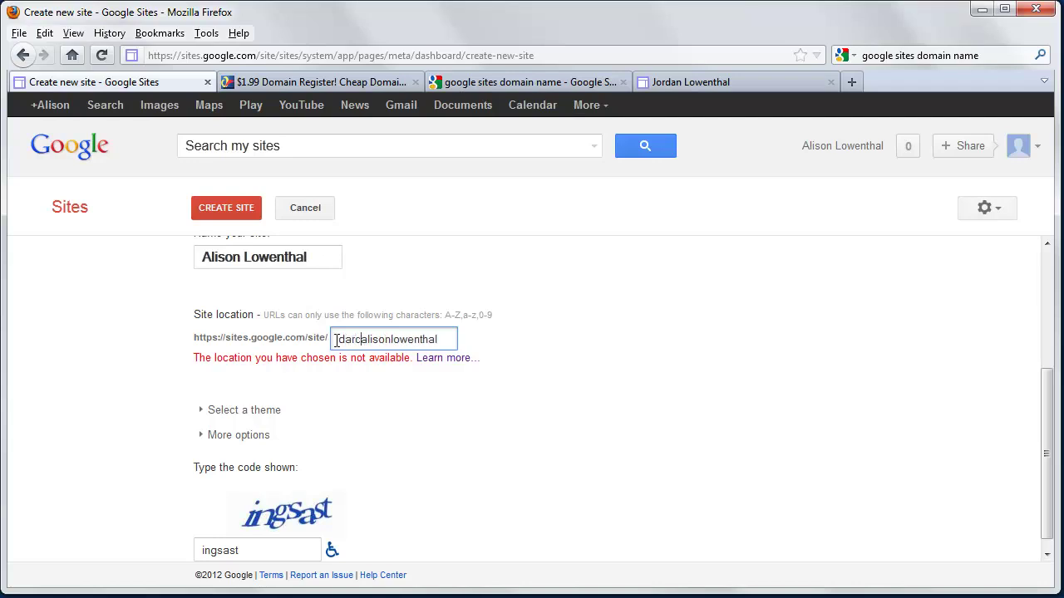
{"action": "type", "text": "y"}
{"action": "left_click", "coordinate": [241, 208]}
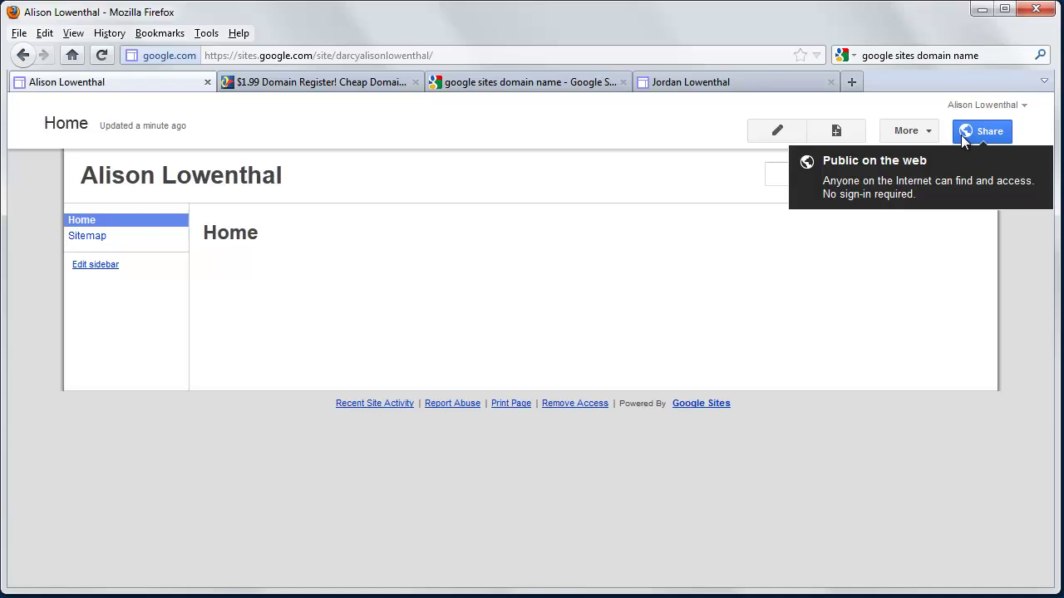
Open the More actions menu from the site's top toolbar
{"action": "left_click", "coordinate": [908, 131]}
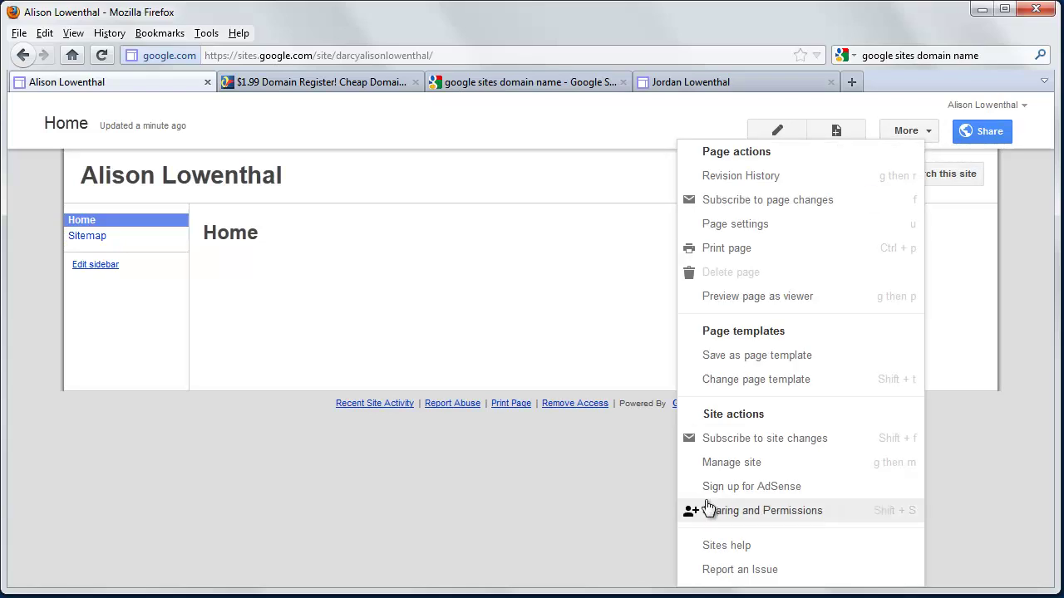
Go to Manage Site's Site layout page and uncheck 'this site' under Configure search
{"action": "left_click", "coordinate": [735, 464]}
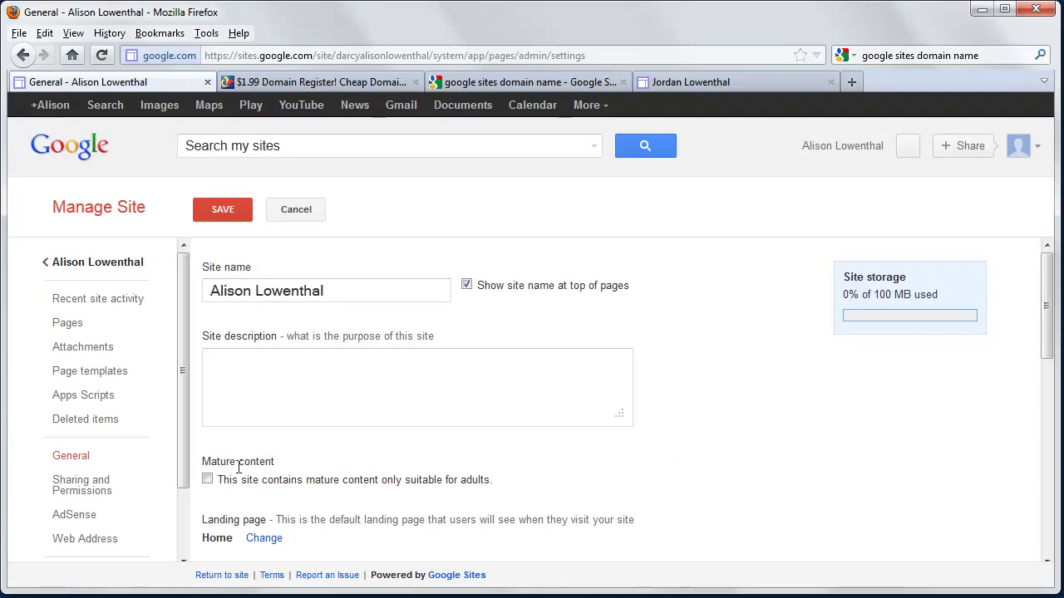
{"action": "scroll", "coordinate": [247, 465], "scroll_direction": "down", "scroll_amount": 9}
{"action": "scroll", "coordinate": [258, 441], "scroll_direction": "down", "scroll_amount": 3}
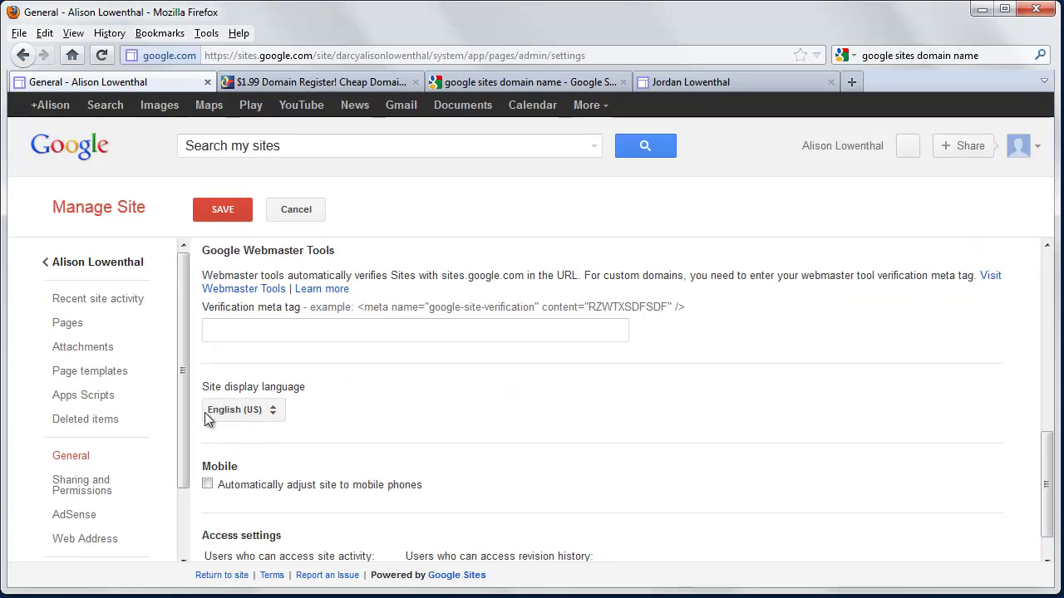
{"action": "scroll", "coordinate": [133, 333], "scroll_direction": "down", "scroll_amount": 2}
{"action": "left_click", "coordinate": [98, 495]}
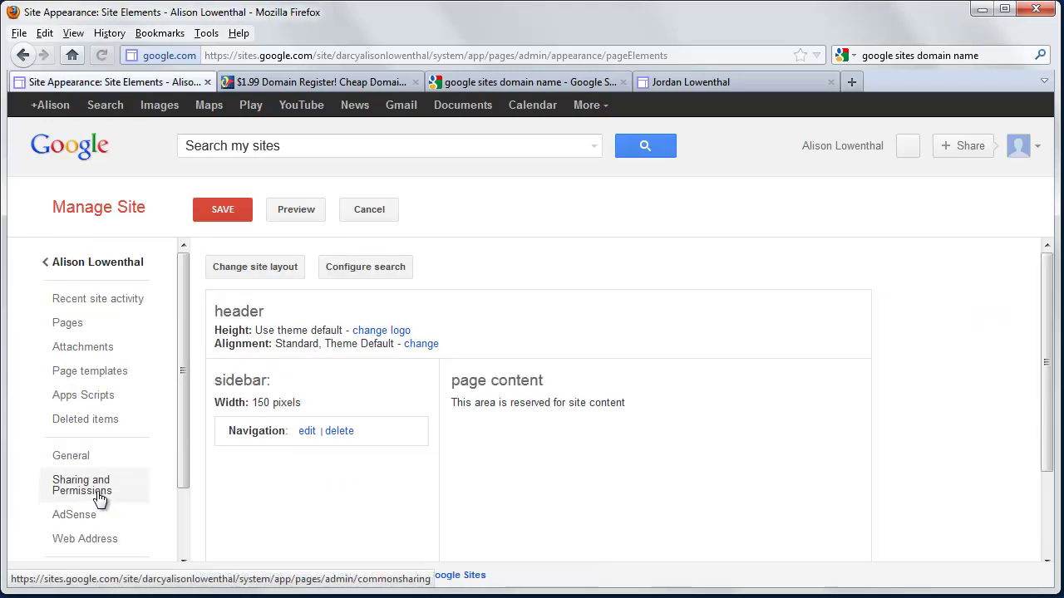
{"action": "left_click", "coordinate": [360, 268]}
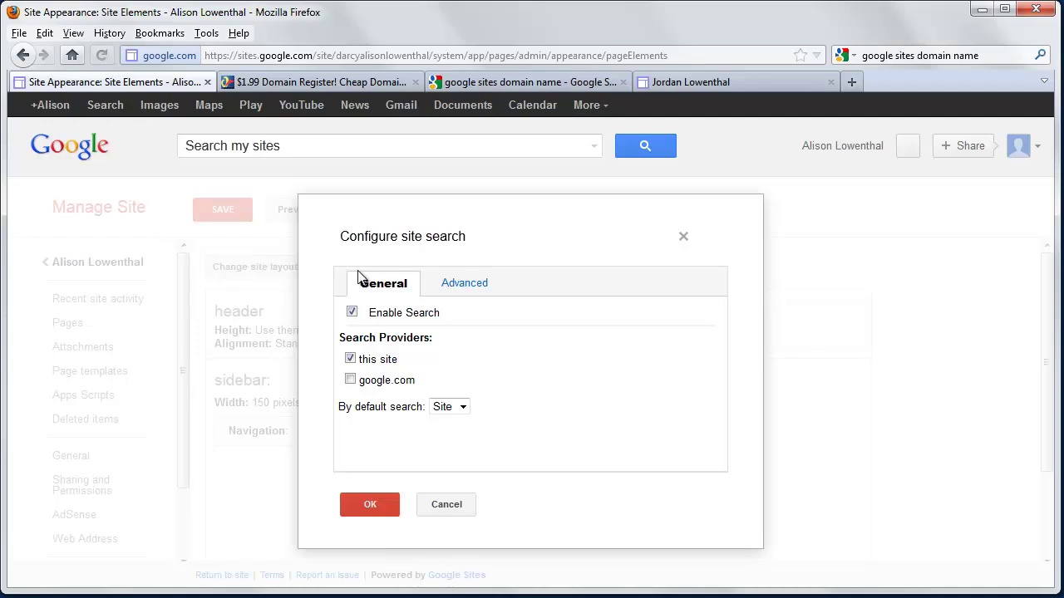
{"action": "left_click", "coordinate": [349, 359]}
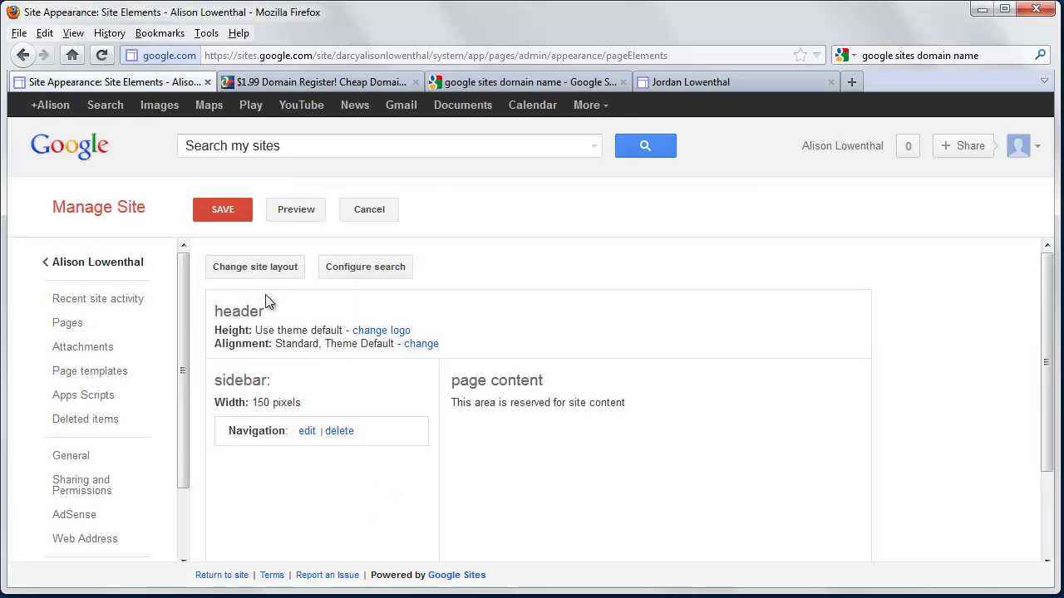
Change the site layout to a custom 900px width with a 30-pixel footer
{"action": "left_click", "coordinate": [255, 267]}
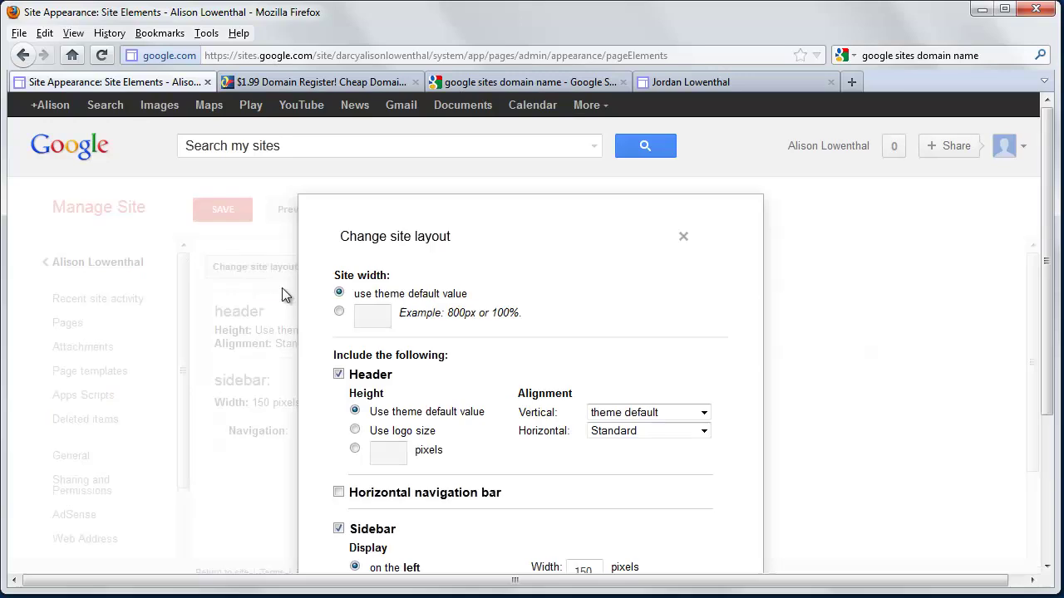
{"action": "left_click", "coordinate": [339, 312]}
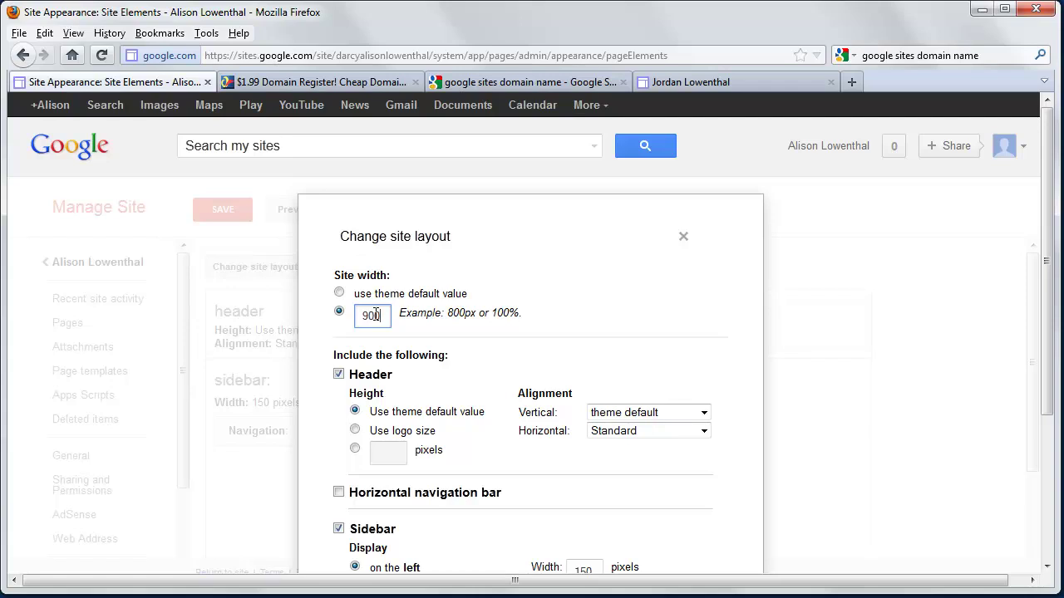
{"action": "type", "text": "px"}
{"action": "scroll", "coordinate": [364, 390], "scroll_direction": "down", "scroll_amount": 5}
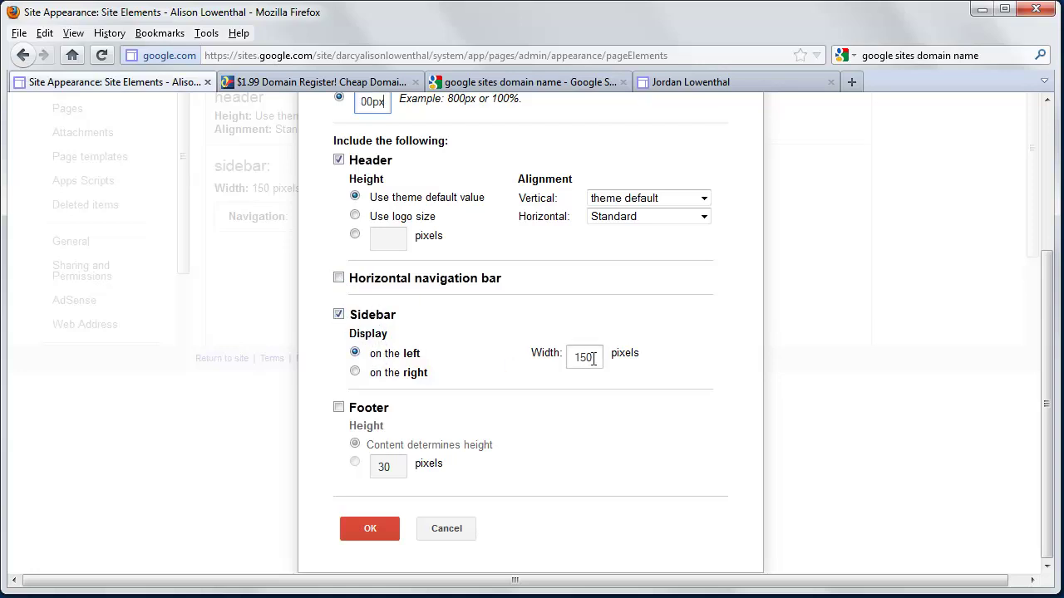
{"action": "left_click", "coordinate": [339, 408]}
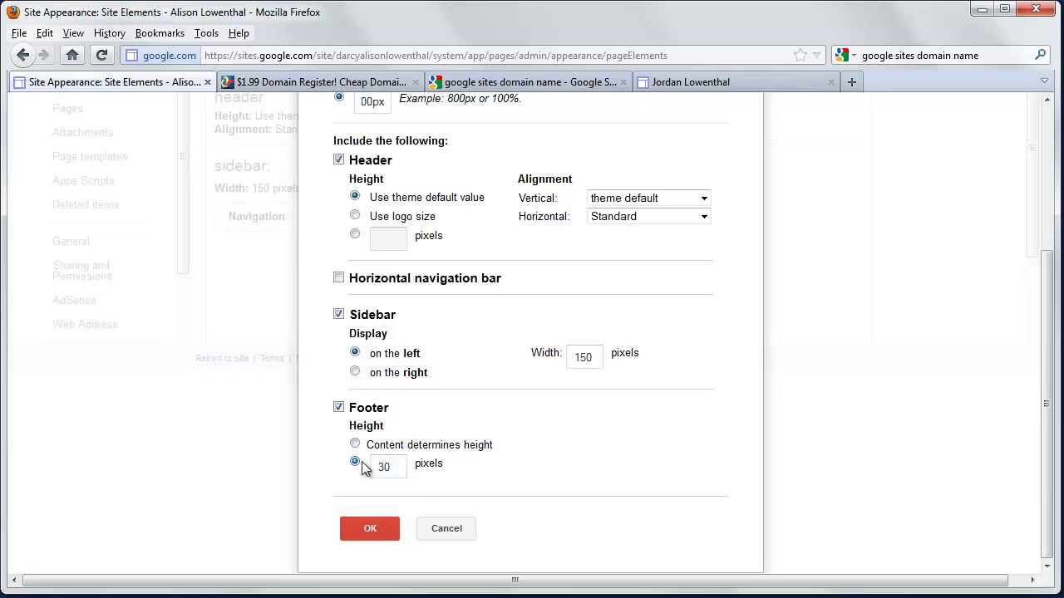
{"action": "left_click", "coordinate": [376, 529]}
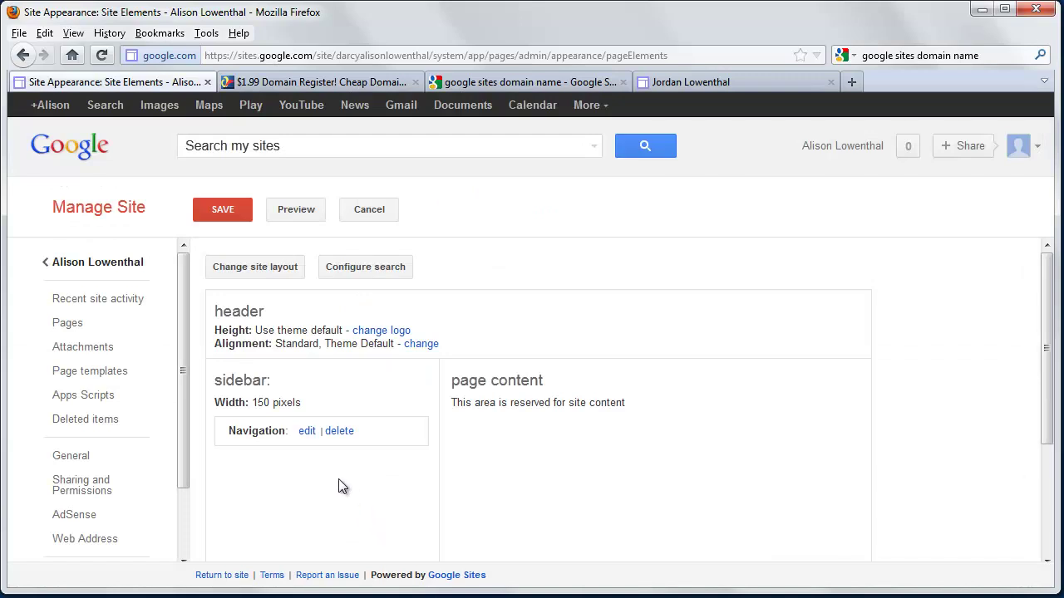
Stay on the page to save the layout changes, then go to Colors and Fonts
{"action": "scroll", "coordinate": [342, 487], "scroll_direction": "down", "scroll_amount": 3}
{"action": "scroll", "coordinate": [111, 505], "scroll_direction": "down", "scroll_amount": 2}
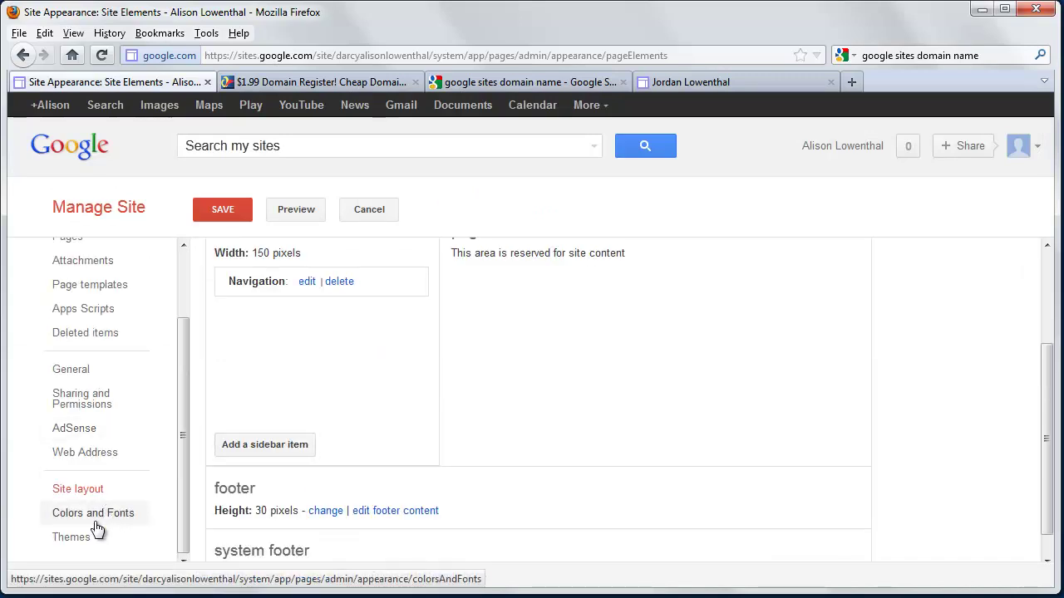
{"action": "left_click", "coordinate": [100, 526]}
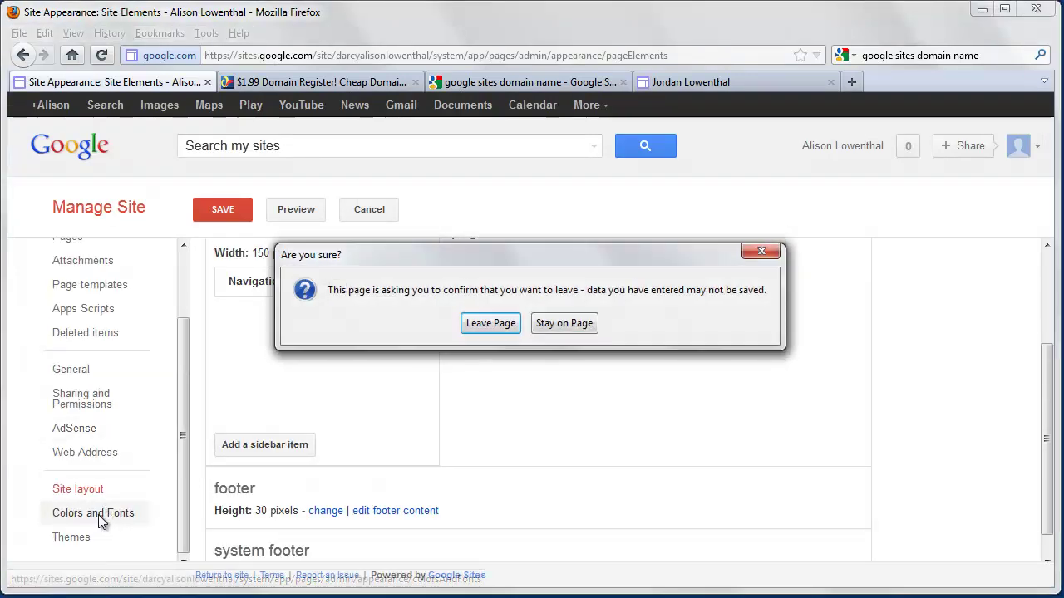
{"action": "left_click", "coordinate": [548, 322]}
{"action": "left_click", "coordinate": [228, 214]}
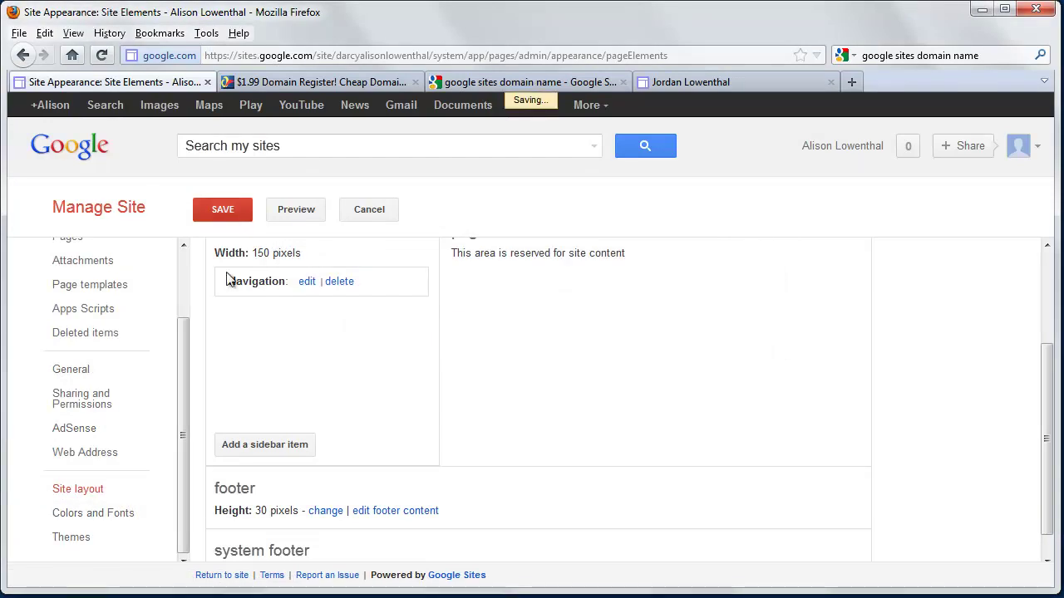
{"action": "left_click", "coordinate": [121, 519]}
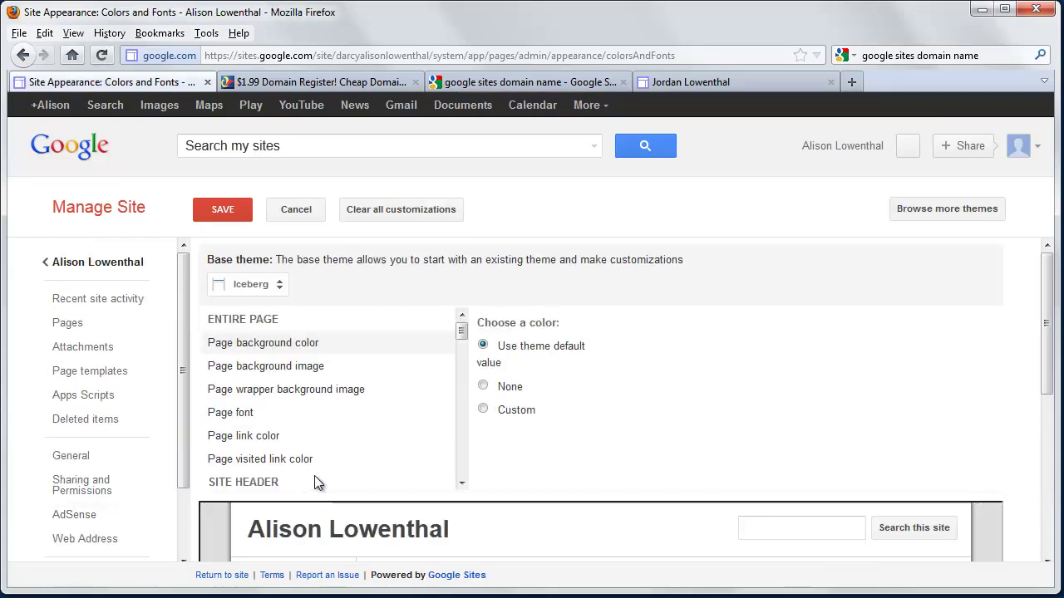
Set the page background colour to custom rust #973800
{"action": "scroll", "coordinate": [316, 481], "scroll_direction": "down", "scroll_amount": 2}
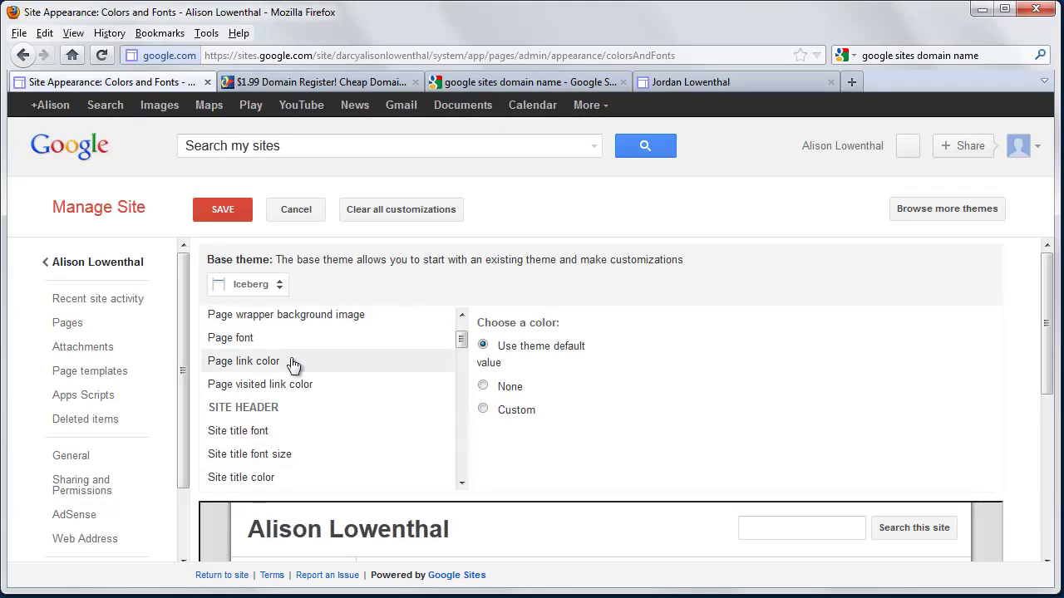
{"action": "left_click", "coordinate": [265, 361]}
{"action": "left_click", "coordinate": [483, 408]}
{"action": "left_click", "coordinate": [644, 416]}
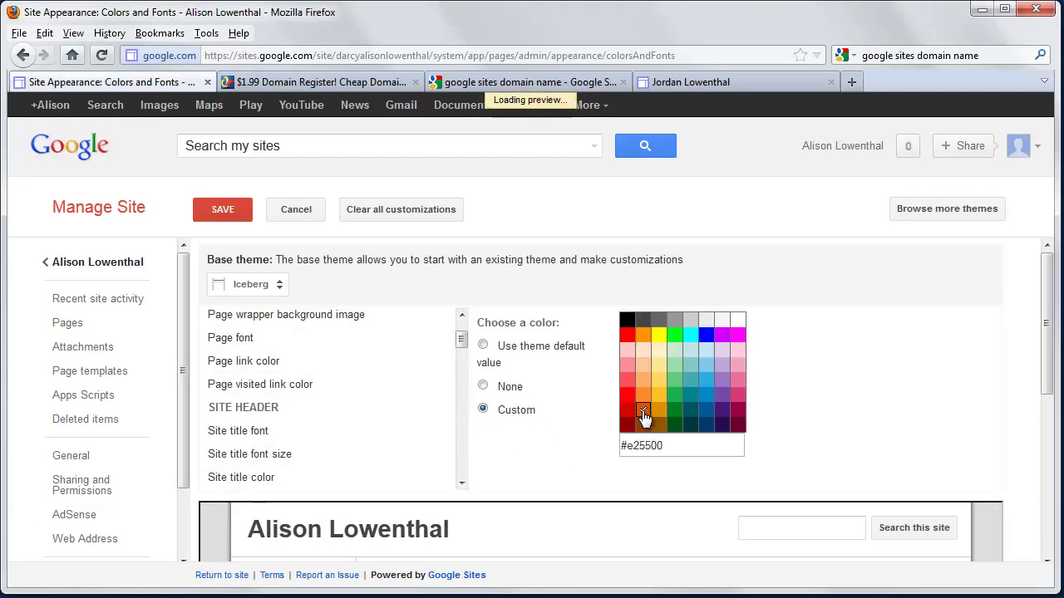
{"action": "left_click", "coordinate": [644, 426]}
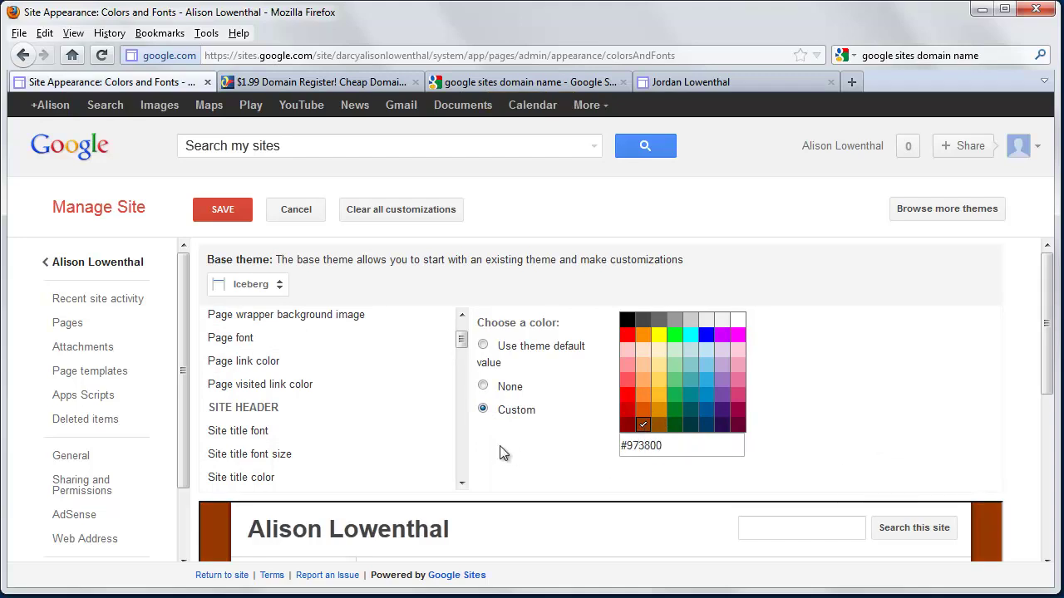
Switch the page font to Custom, keeping the Normal font
{"action": "left_click", "coordinate": [260, 343]}
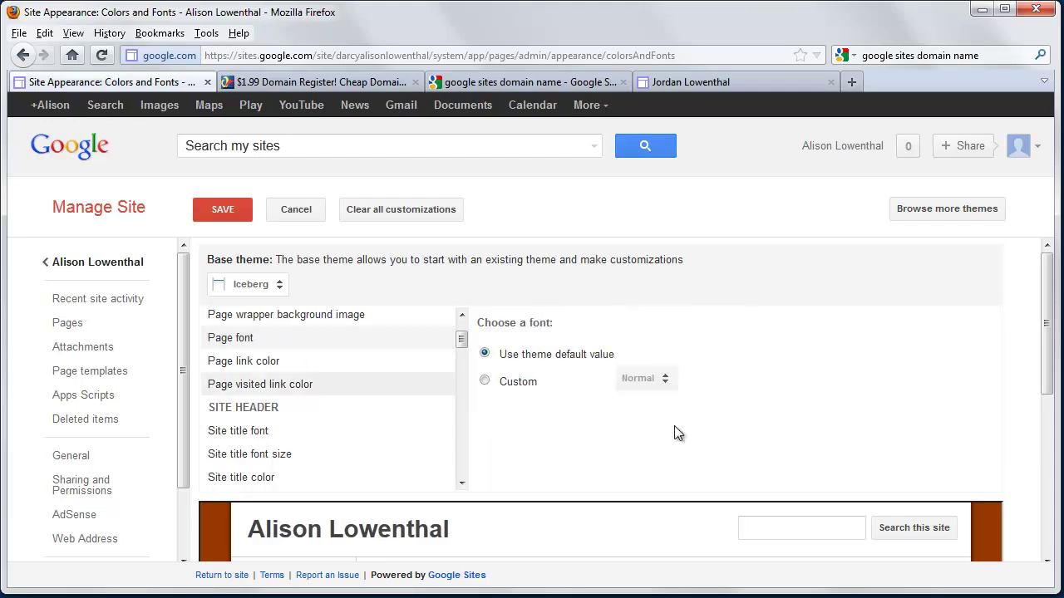
{"action": "left_click", "coordinate": [483, 381]}
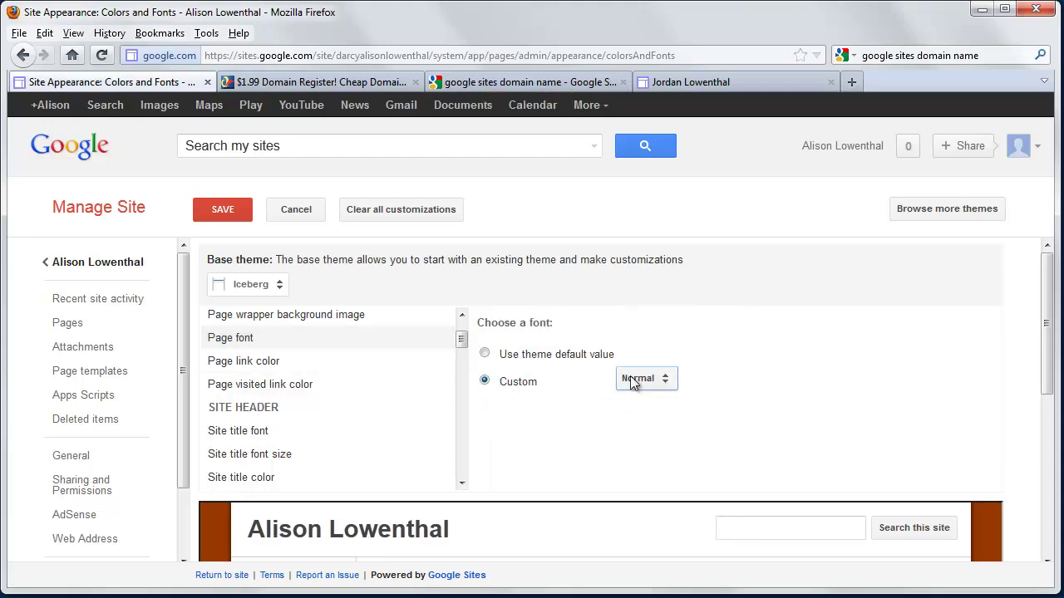
{"action": "left_click", "coordinate": [638, 379]}
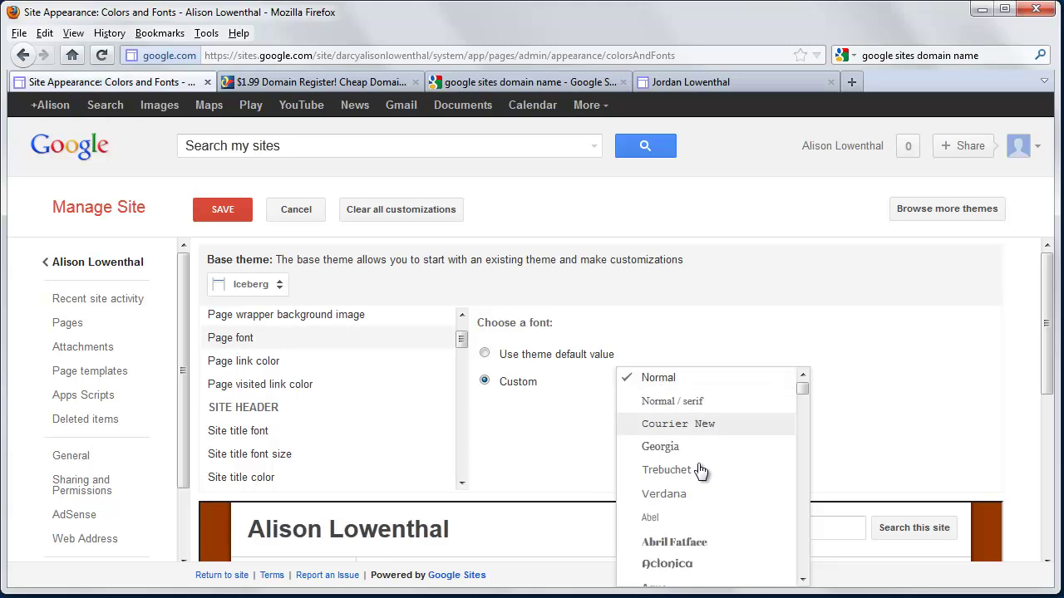
{"action": "scroll", "coordinate": [696, 499], "scroll_direction": "down", "scroll_amount": 1}
{"action": "scroll", "coordinate": [698, 508], "scroll_direction": "down", "scroll_amount": 8}
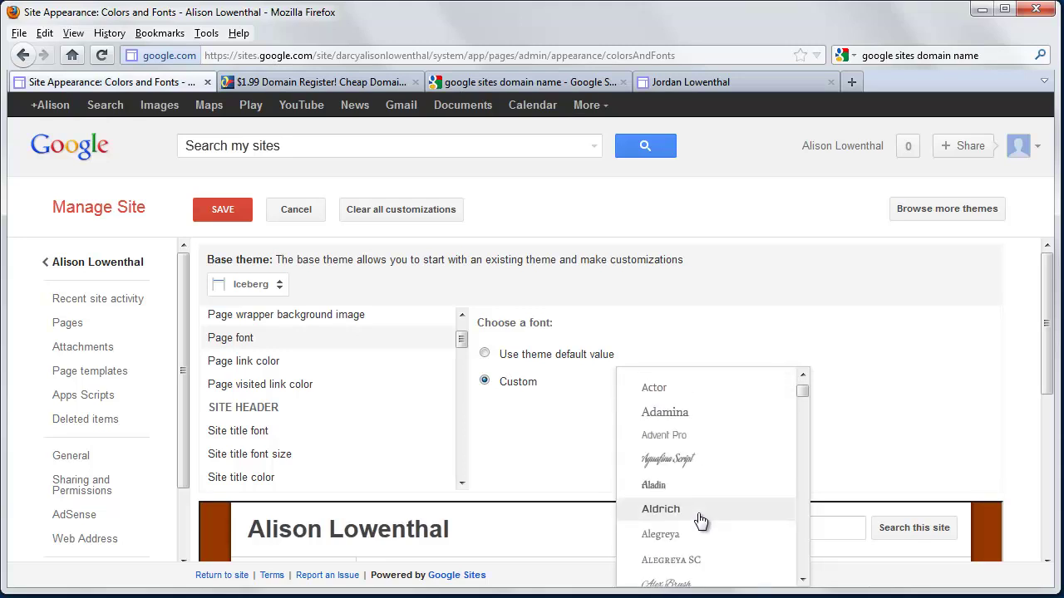
{"action": "scroll", "coordinate": [698, 514], "scroll_direction": "down", "scroll_amount": 2}
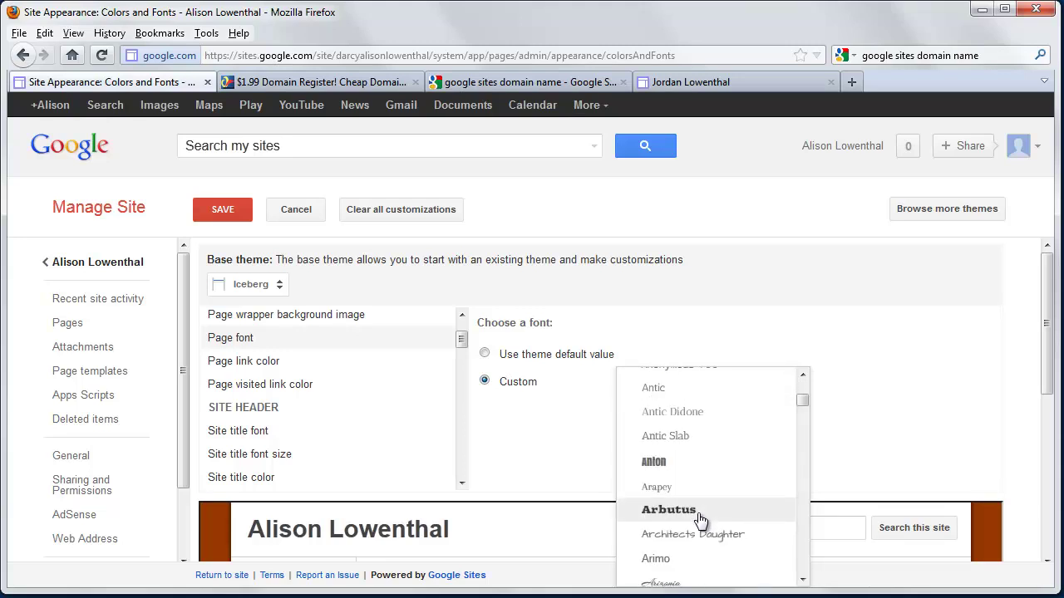
{"action": "scroll", "coordinate": [699, 464], "scroll_direction": "up", "scroll_amount": 3}
{"action": "scroll", "coordinate": [703, 457], "scroll_direction": "up", "scroll_amount": 6}
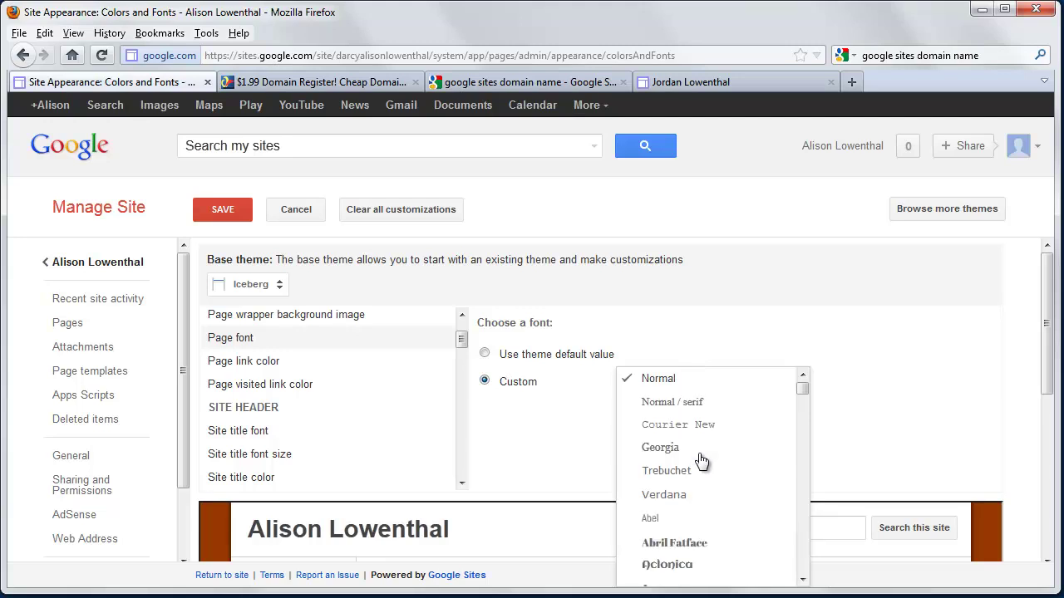
{"action": "left_click", "coordinate": [729, 382]}
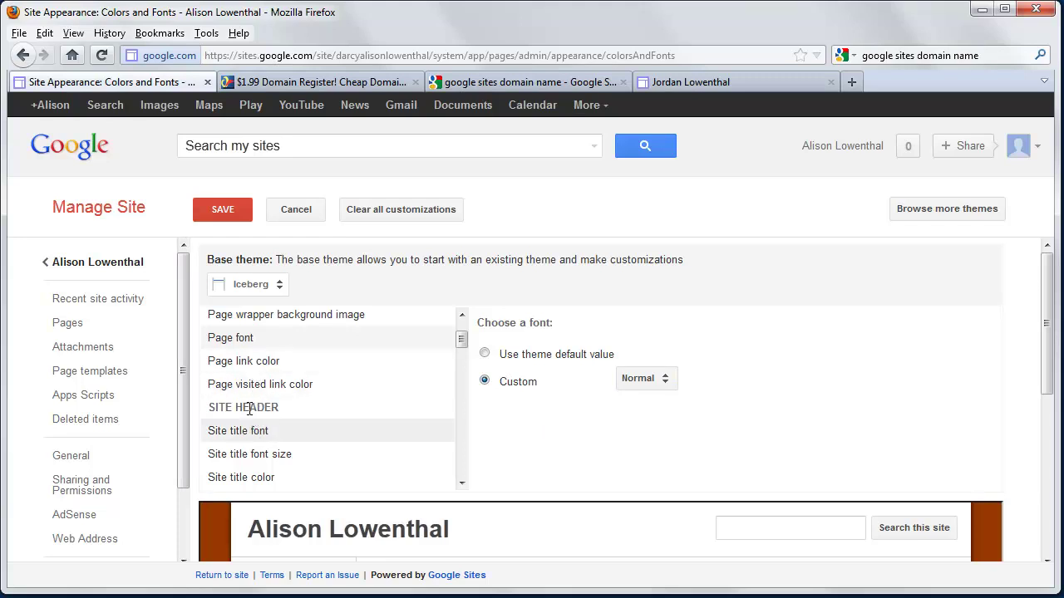
Give the site title a custom font size of 24 pt
{"action": "left_click", "coordinate": [256, 438]}
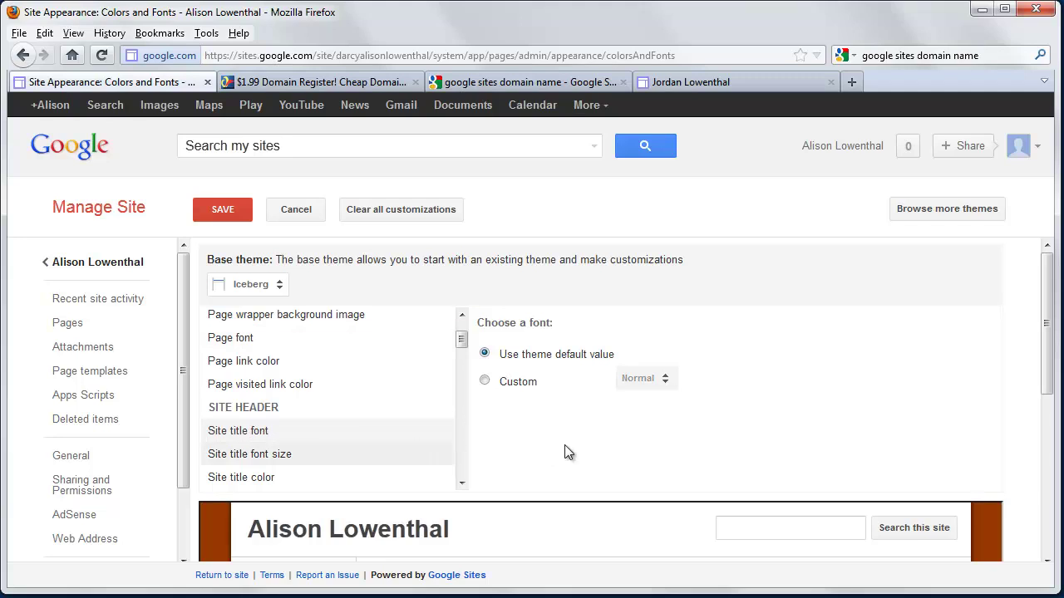
{"action": "left_click", "coordinate": [280, 458]}
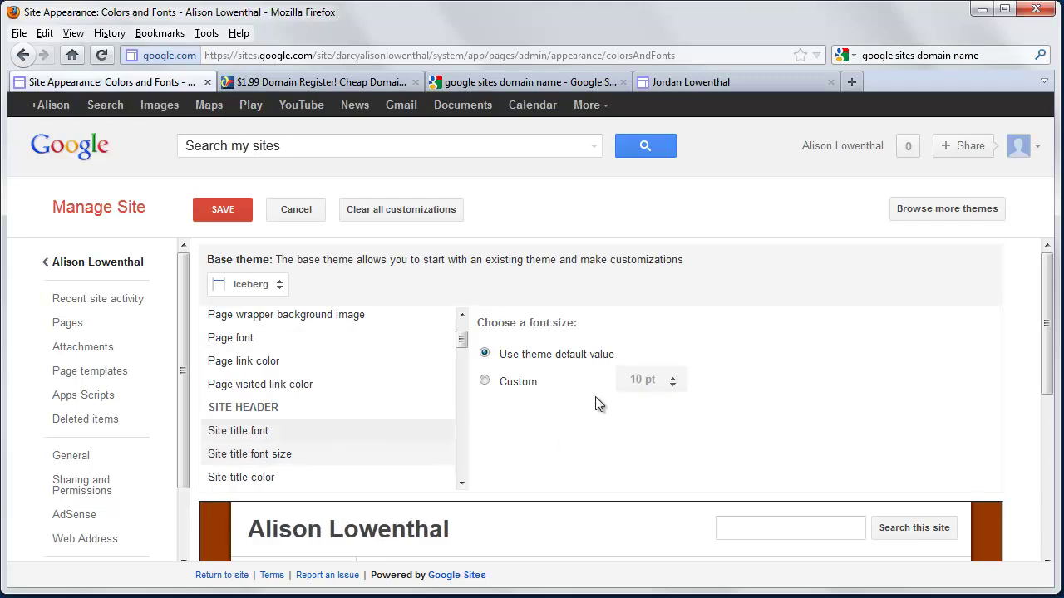
{"action": "left_click", "coordinate": [485, 383]}
{"action": "left_click", "coordinate": [647, 382]}
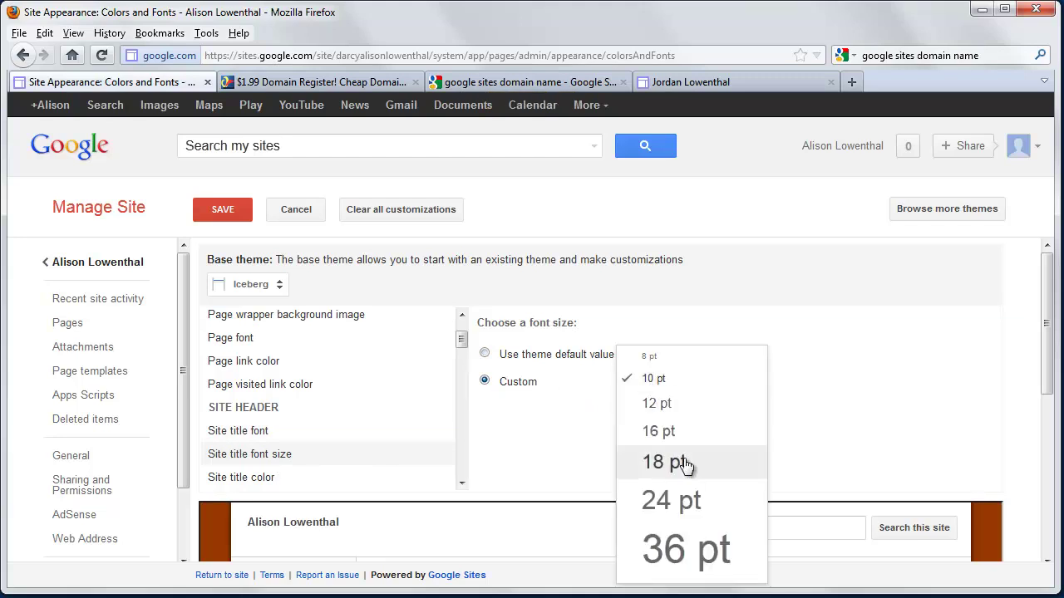
{"action": "left_click", "coordinate": [689, 497]}
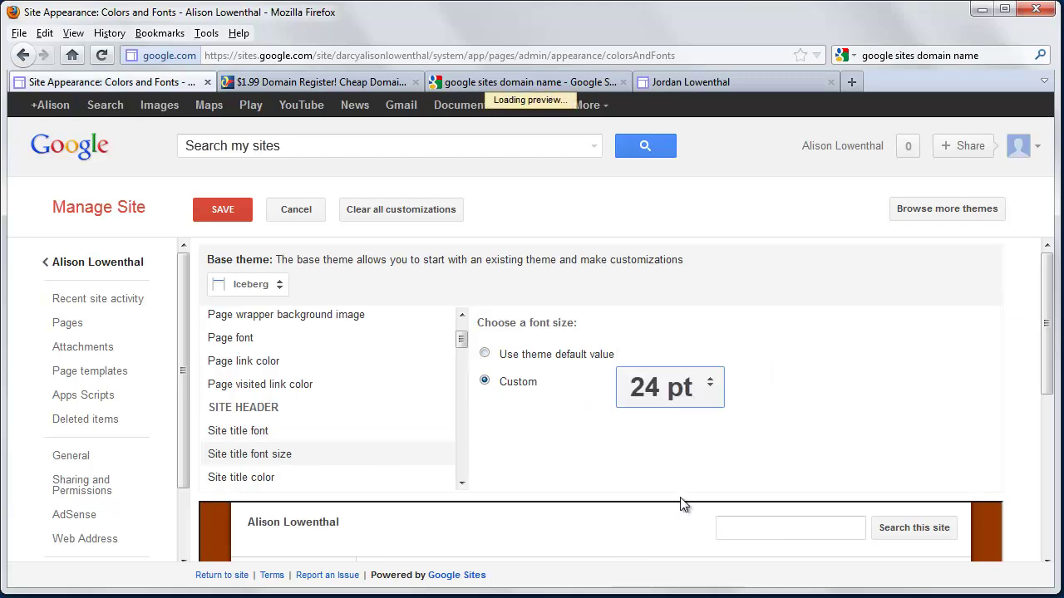
{"action": "left_click", "coordinate": [292, 439]}
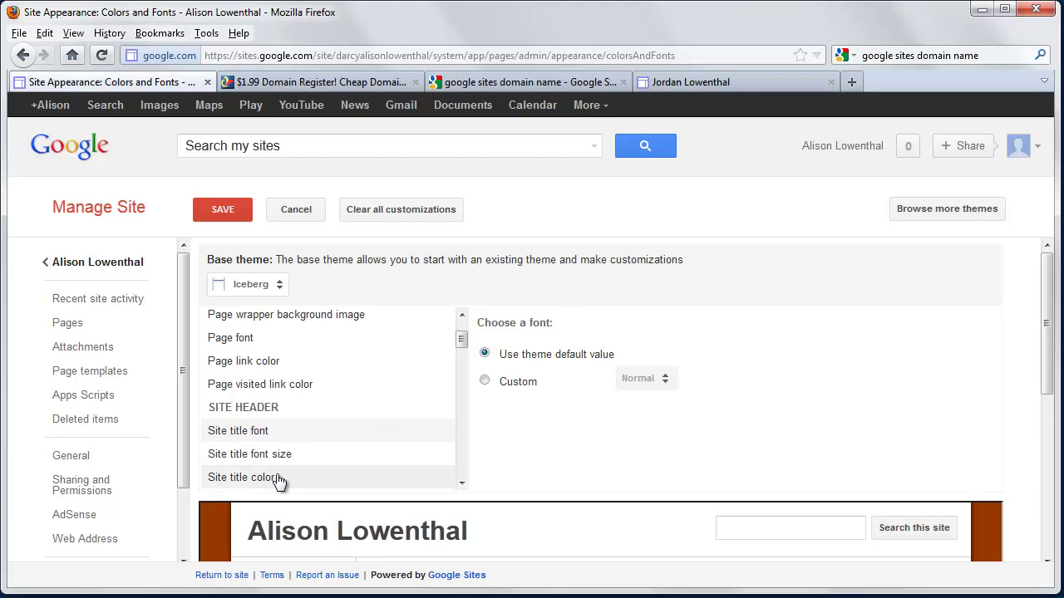
Make the site title colour custom dark blue #003965 and save
{"action": "left_click", "coordinate": [279, 480]}
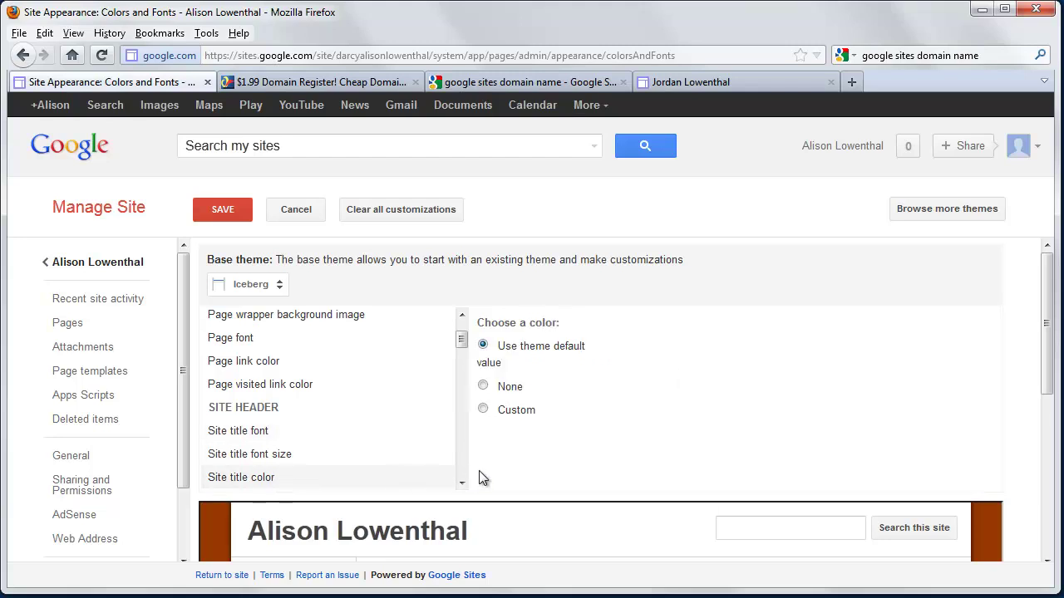
{"action": "left_click", "coordinate": [483, 410]}
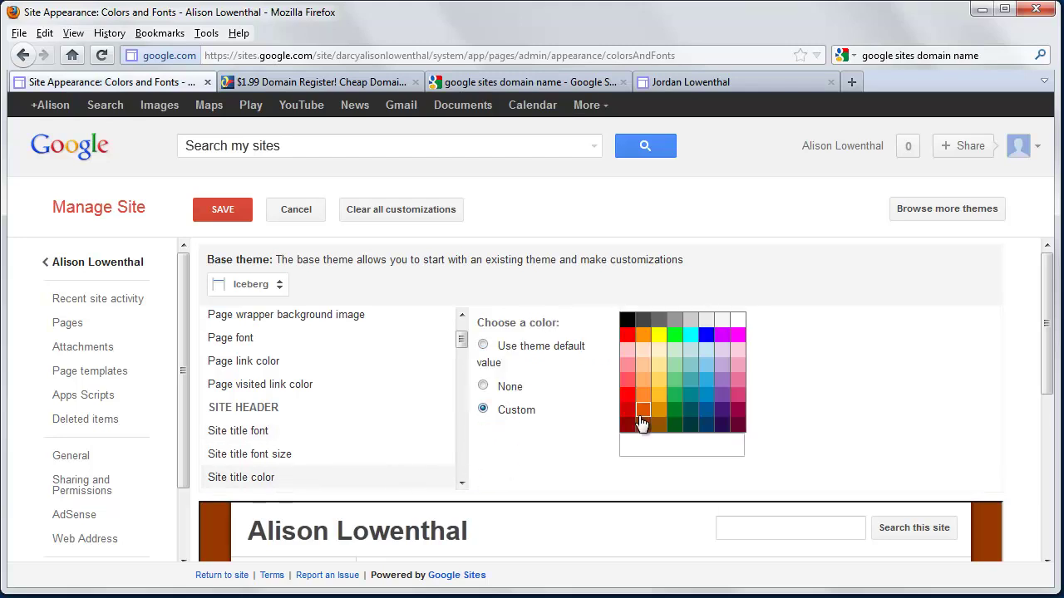
{"action": "left_click", "coordinate": [706, 425]}
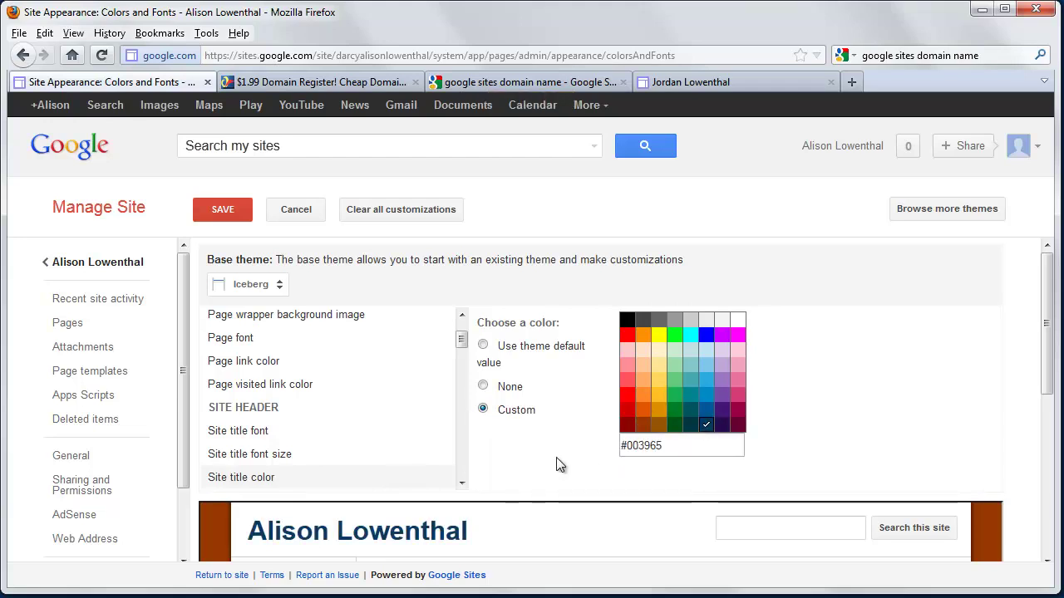
{"action": "left_click", "coordinate": [320, 426]}
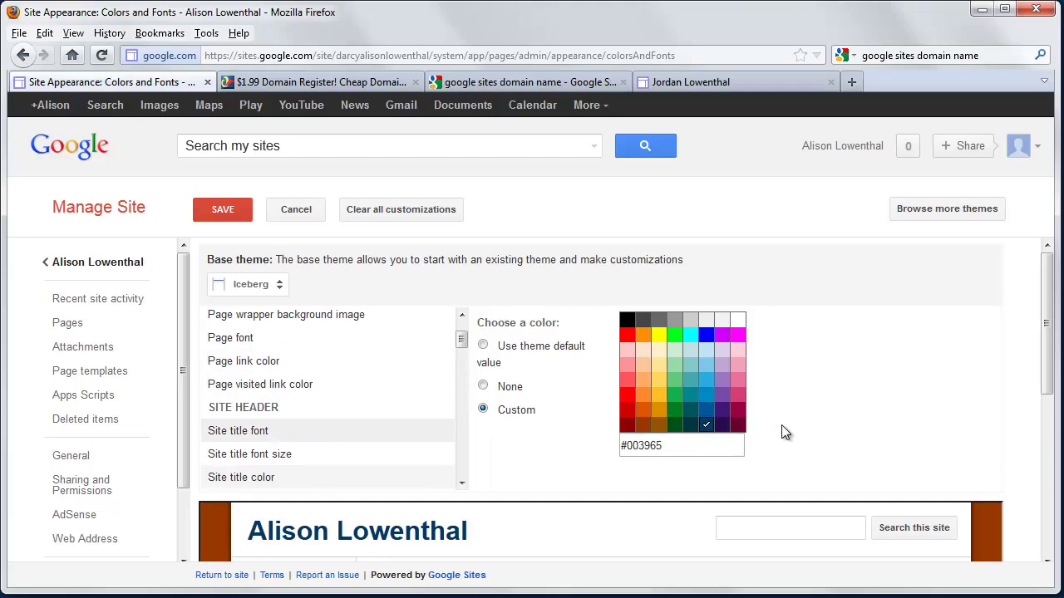
{"action": "scroll", "coordinate": [831, 420], "scroll_direction": "down", "scroll_amount": 3}
{"action": "scroll", "coordinate": [879, 409], "scroll_direction": "up", "scroll_amount": 3}
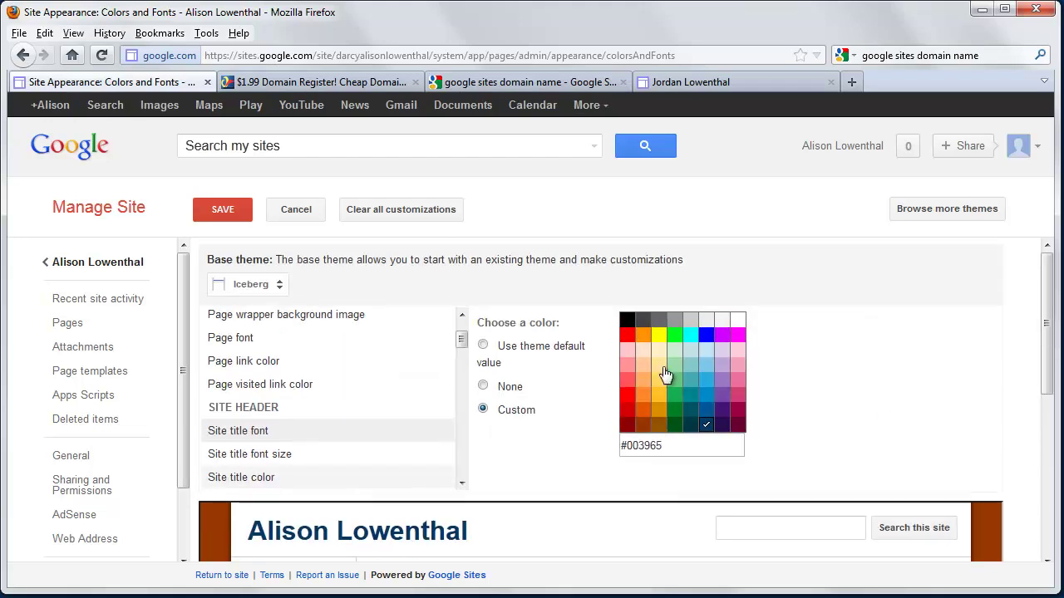
{"action": "left_click", "coordinate": [236, 218]}
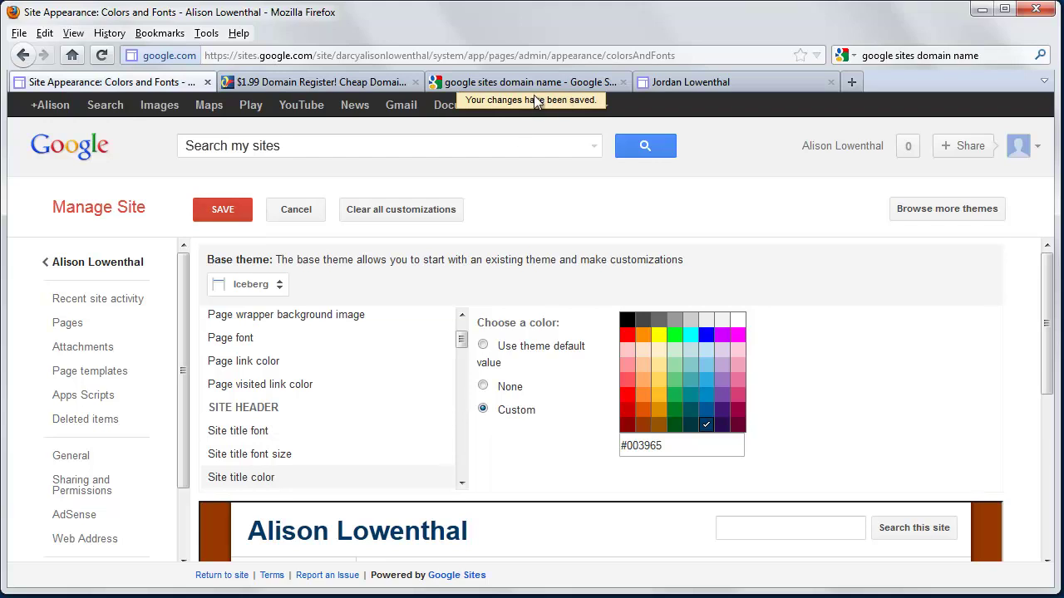
Turn off Enable Search in Site layout's search settings and save, removing the header search box
{"action": "left_click", "coordinate": [93, 263]}
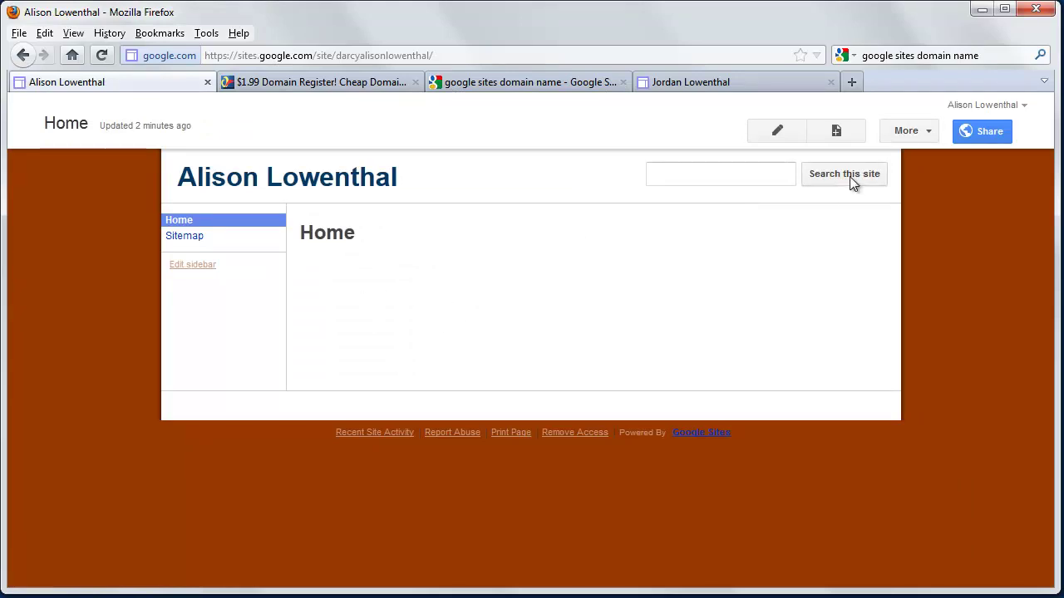
{"action": "left_click", "coordinate": [928, 133]}
{"action": "left_click", "coordinate": [769, 466]}
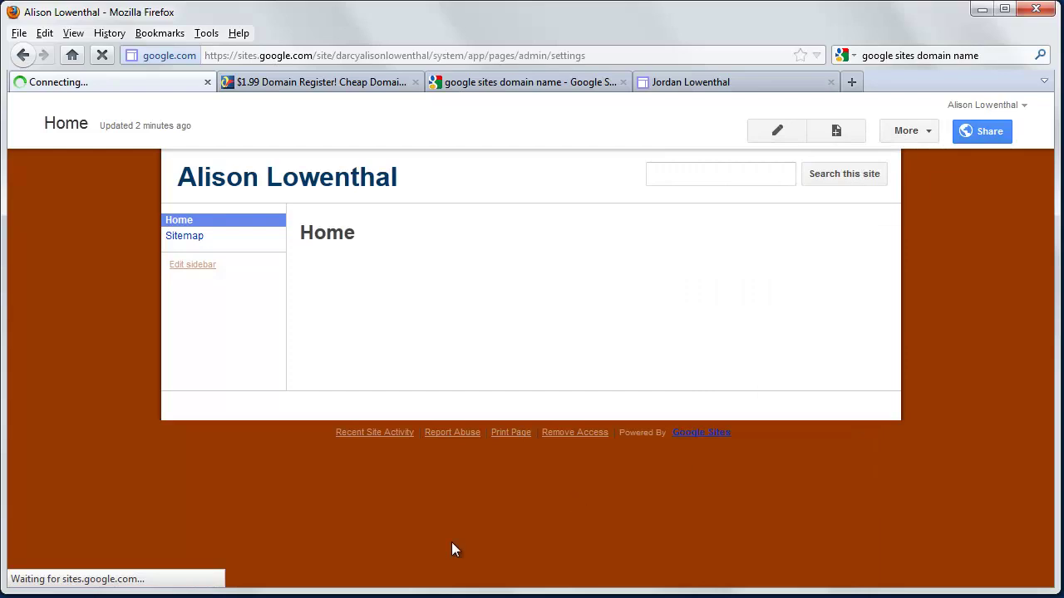
{"action": "scroll", "coordinate": [133, 515], "scroll_direction": "down", "scroll_amount": 3}
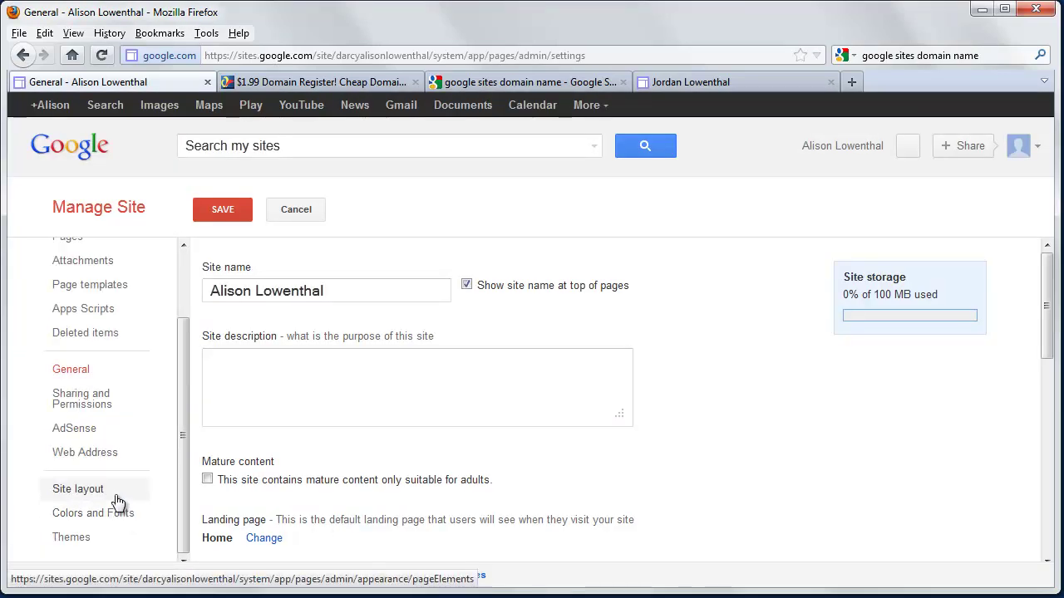
{"action": "left_click", "coordinate": [117, 499]}
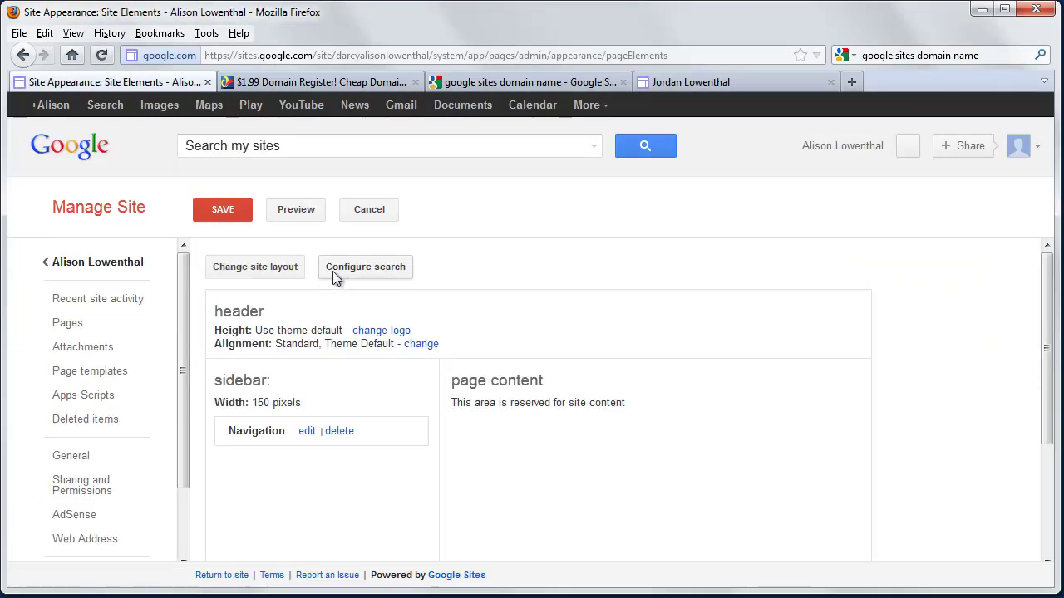
{"action": "left_click", "coordinate": [336, 270]}
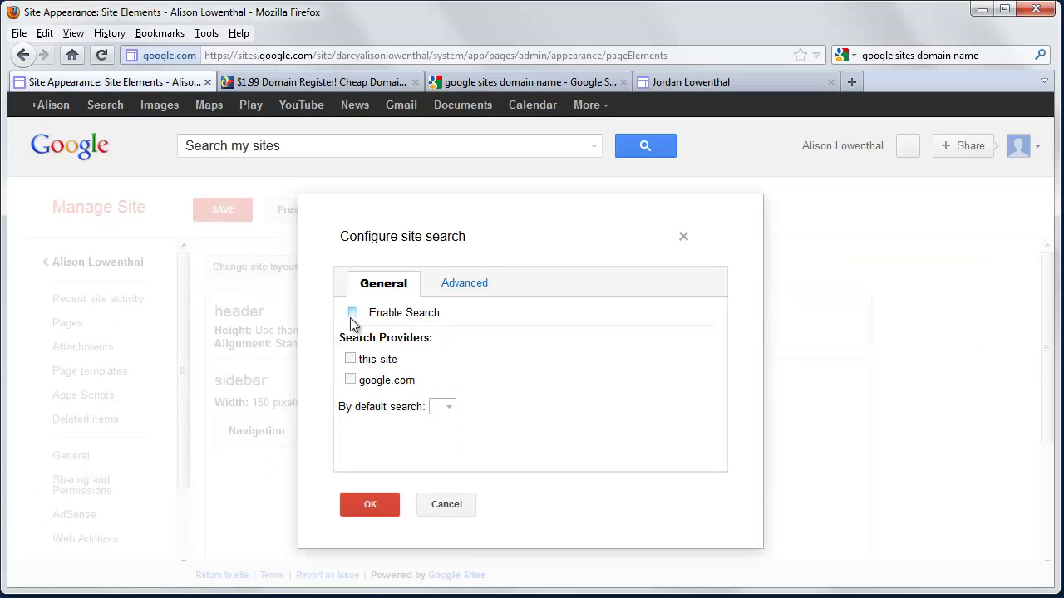
{"action": "left_click", "coordinate": [372, 501]}
{"action": "left_click", "coordinate": [227, 214]}
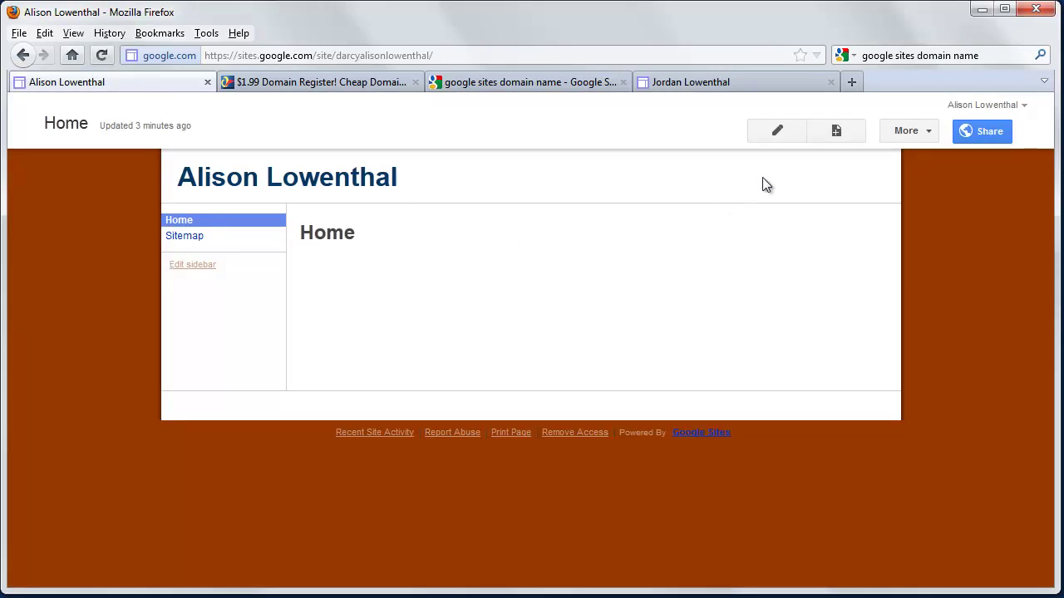
Create a top-level page named 'Research' and save it
{"action": "left_click", "coordinate": [836, 133]}
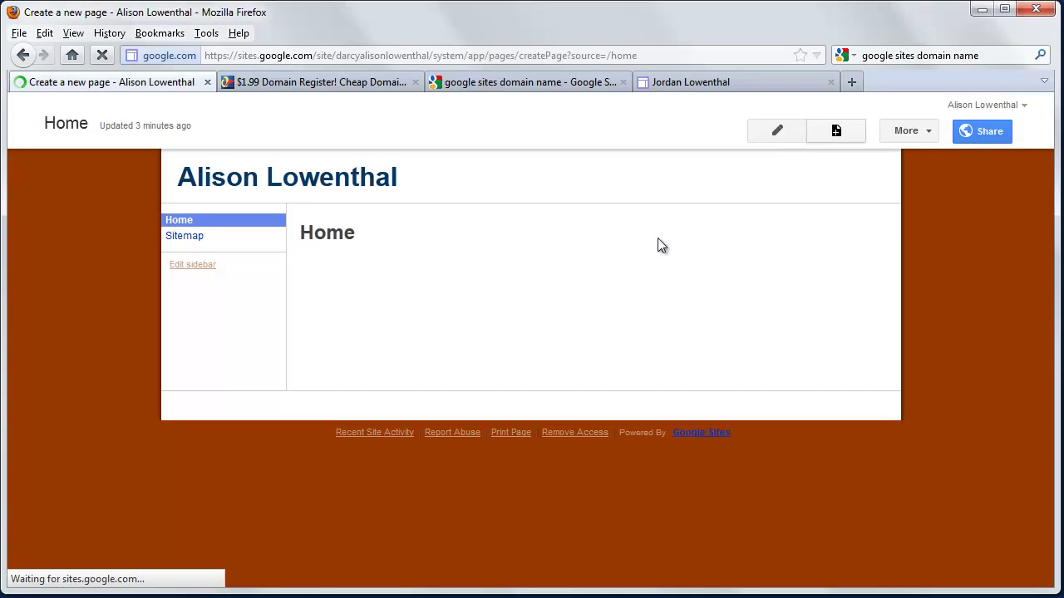
{"action": "type", "text": "Research"}
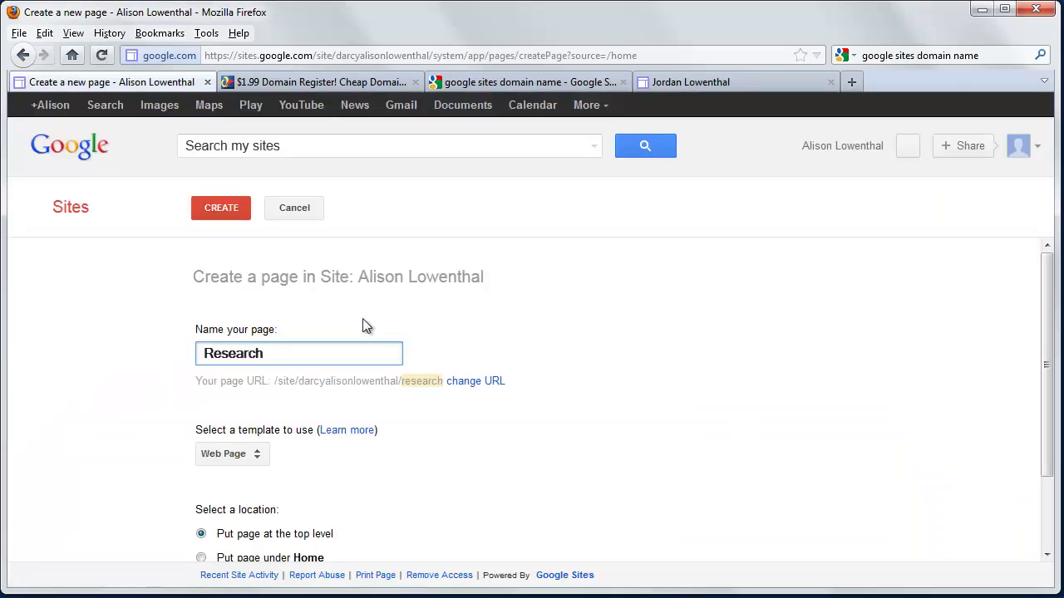
{"action": "scroll", "coordinate": [370, 404], "scroll_direction": "down", "scroll_amount": 2}
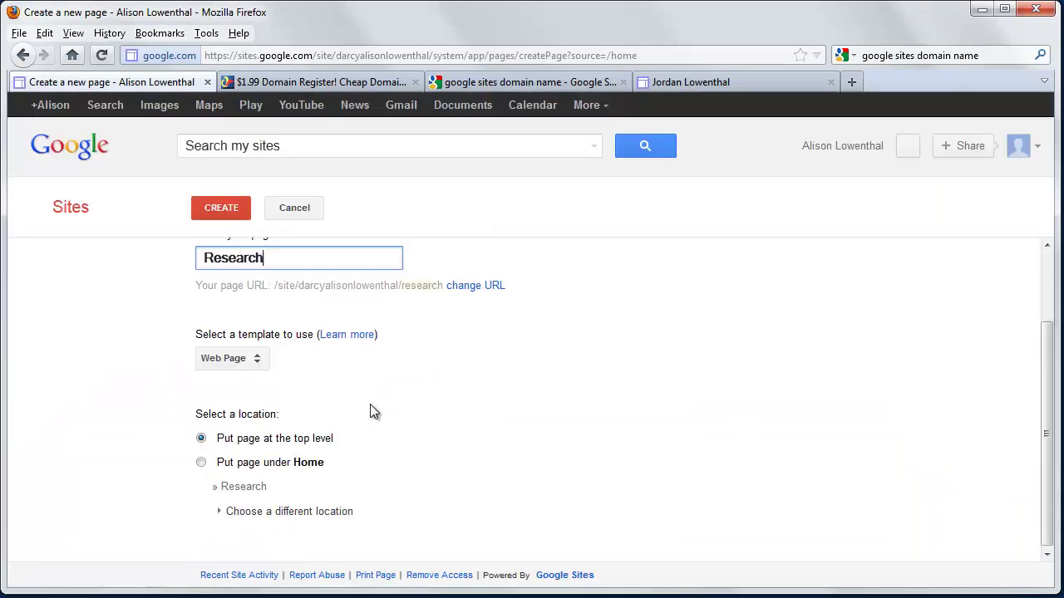
{"action": "left_click", "coordinate": [226, 207]}
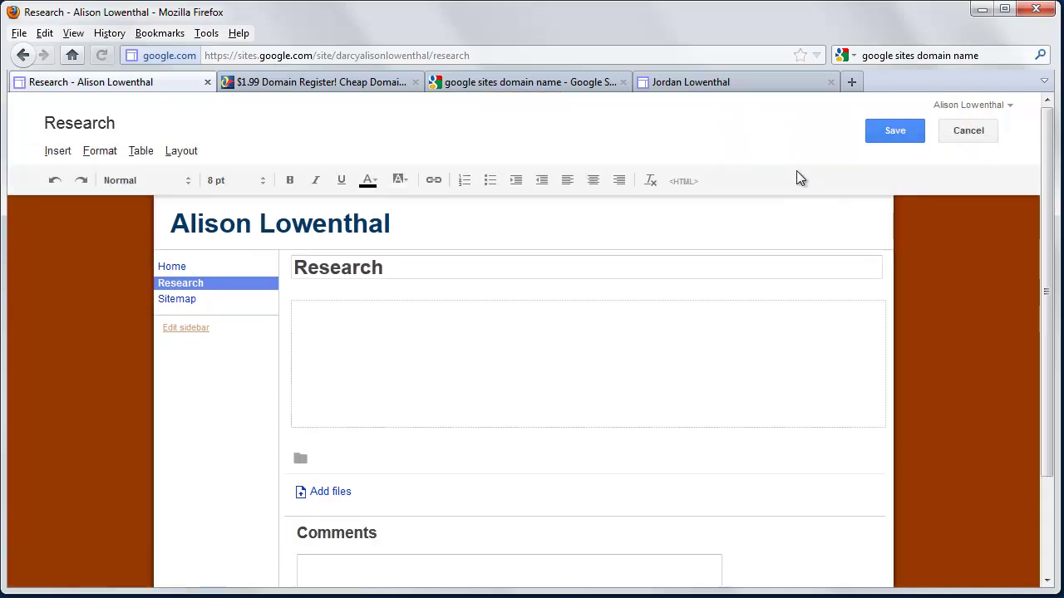
{"action": "left_click", "coordinate": [893, 133]}
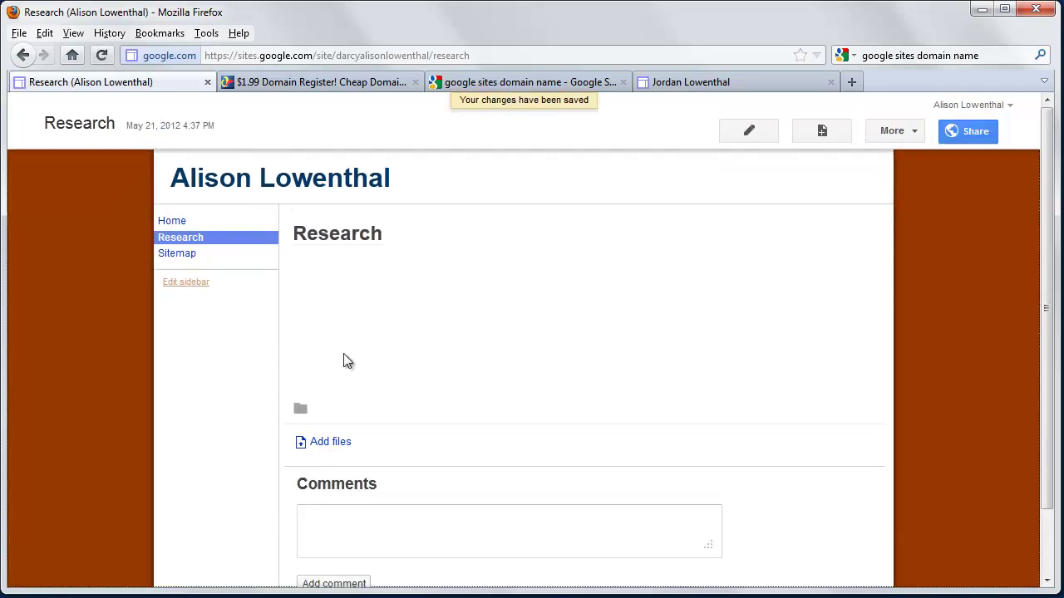
Create a new top-level page named 'Teaching' and save it empty
{"action": "left_click", "coordinate": [822, 133]}
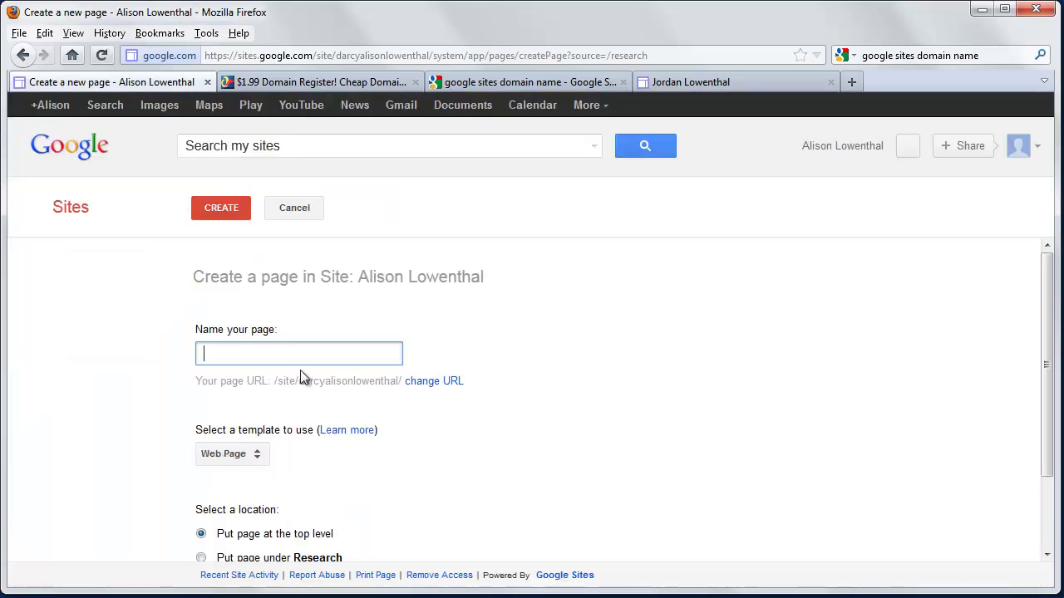
{"action": "type", "text": "Teaching"}
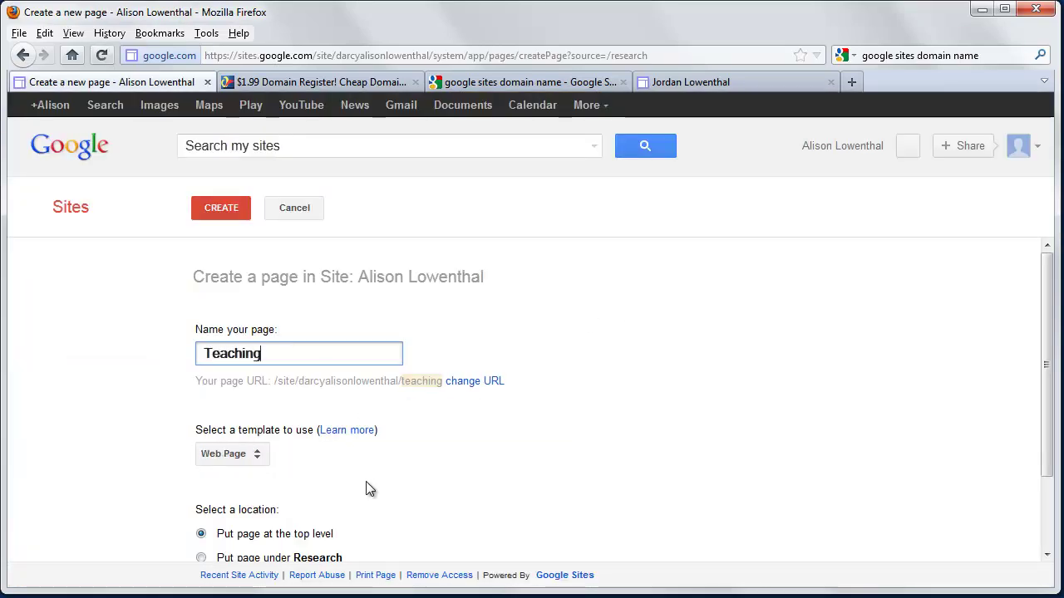
{"action": "left_click", "coordinate": [230, 210]}
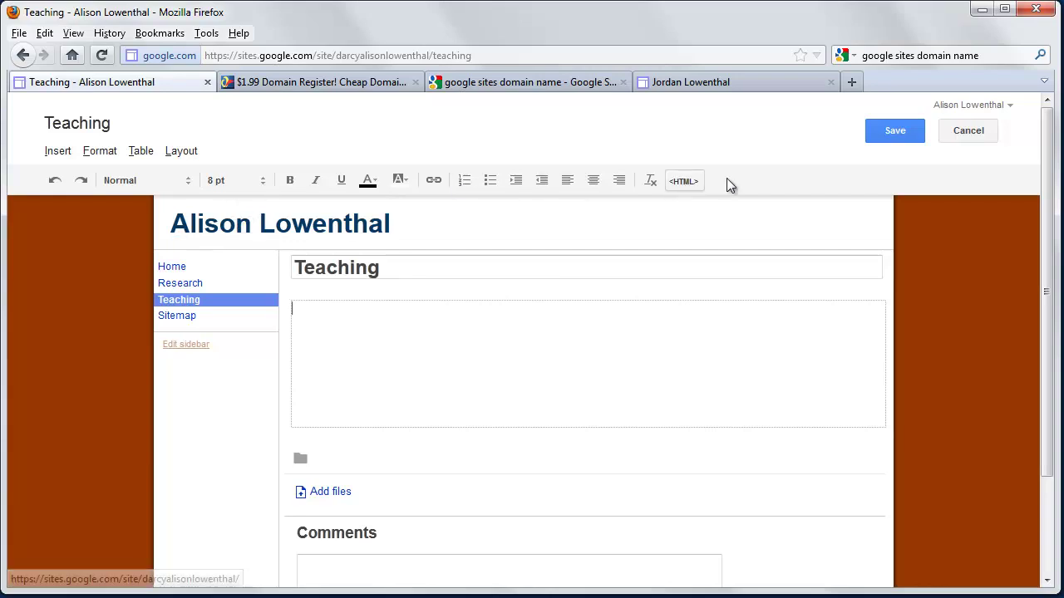
{"action": "left_click", "coordinate": [885, 134]}
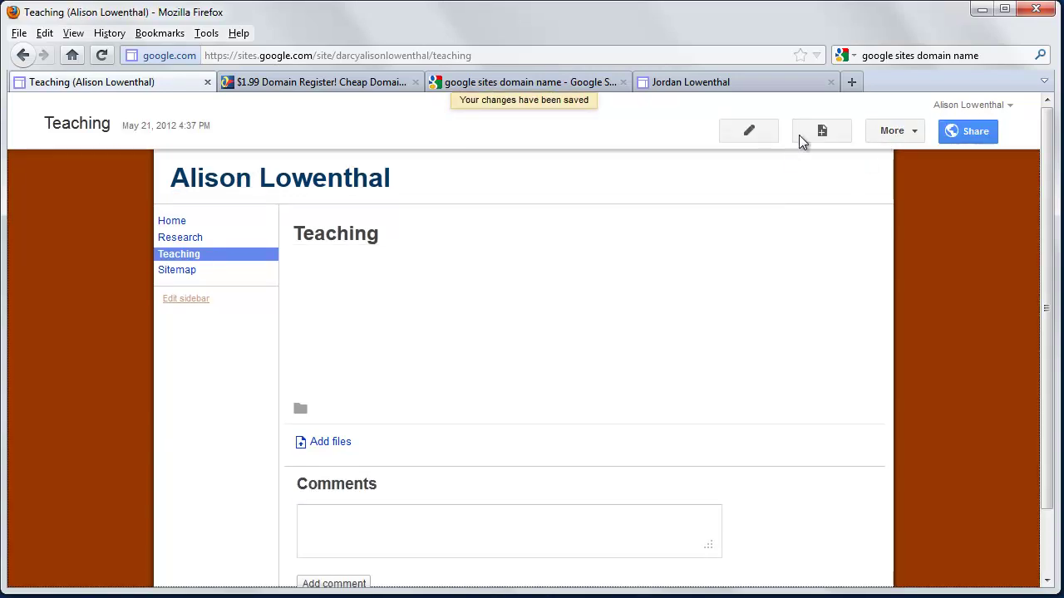
Create a third top-level page named 'Service'
{"action": "left_click", "coordinate": [803, 138]}
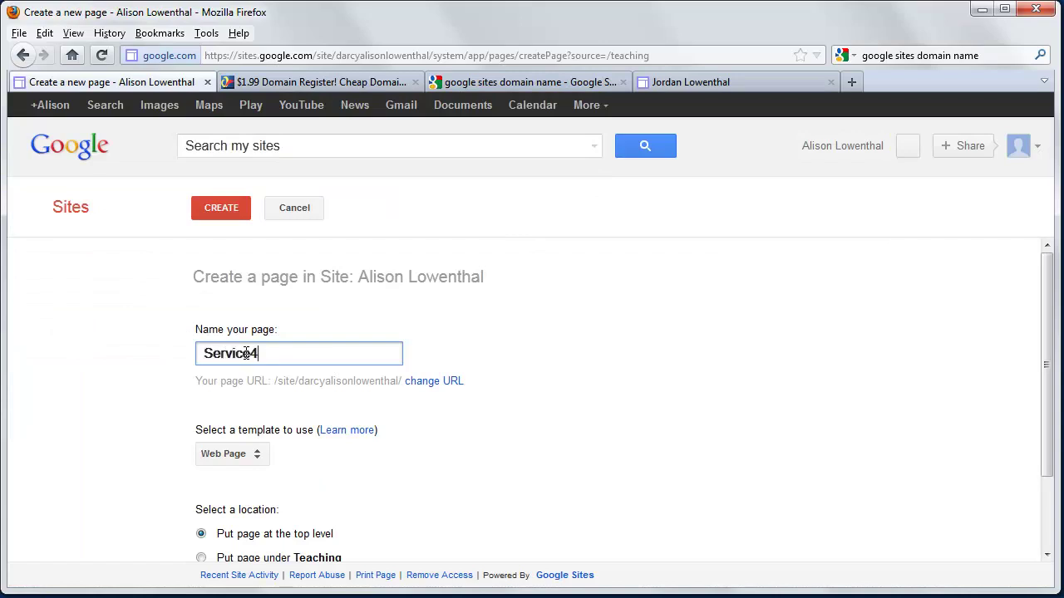
{"action": "key", "text": "BackSpace"}
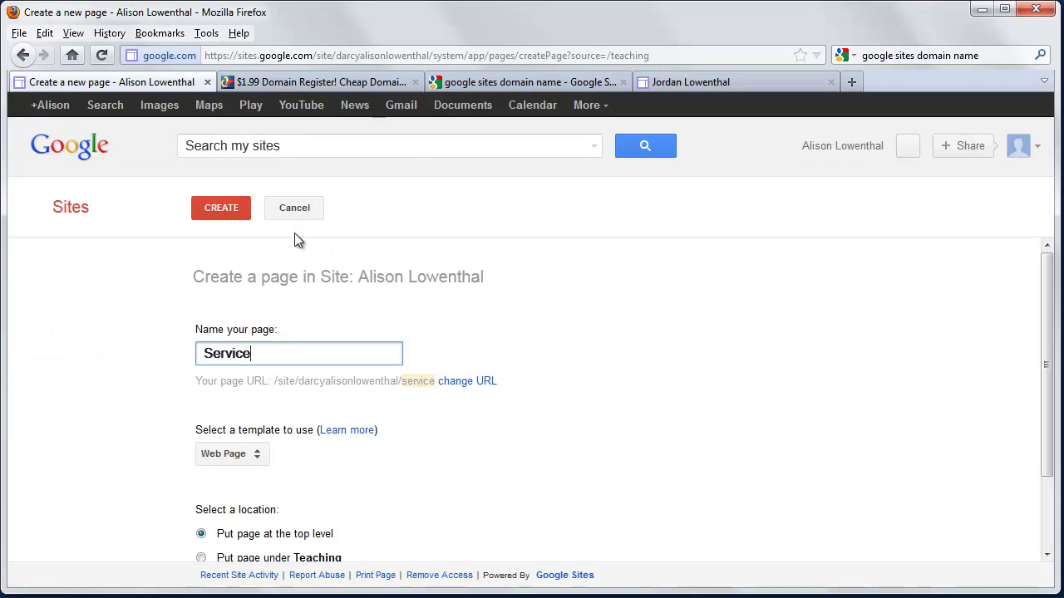
{"action": "left_click", "coordinate": [227, 206]}
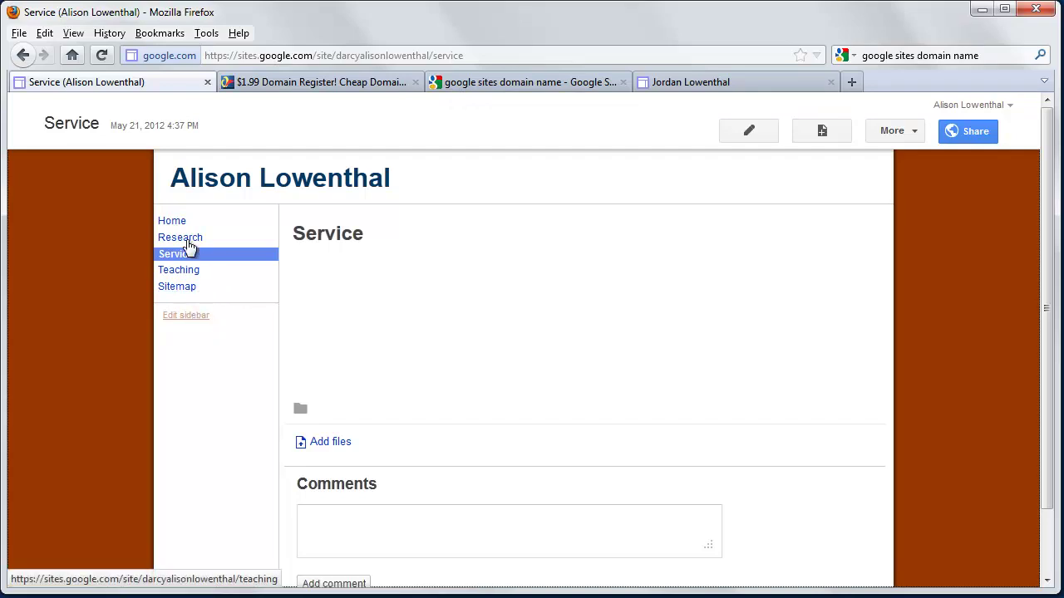
Edit the Home page and type 'Welcome to my home page!' in its body
{"action": "left_click", "coordinate": [165, 223]}
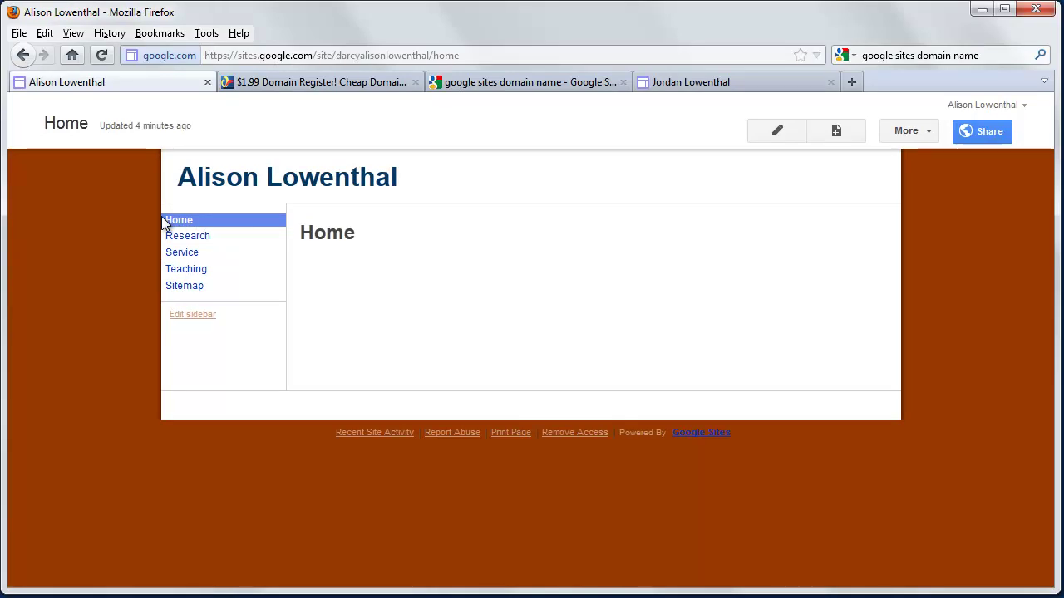
{"action": "left_click", "coordinate": [773, 130]}
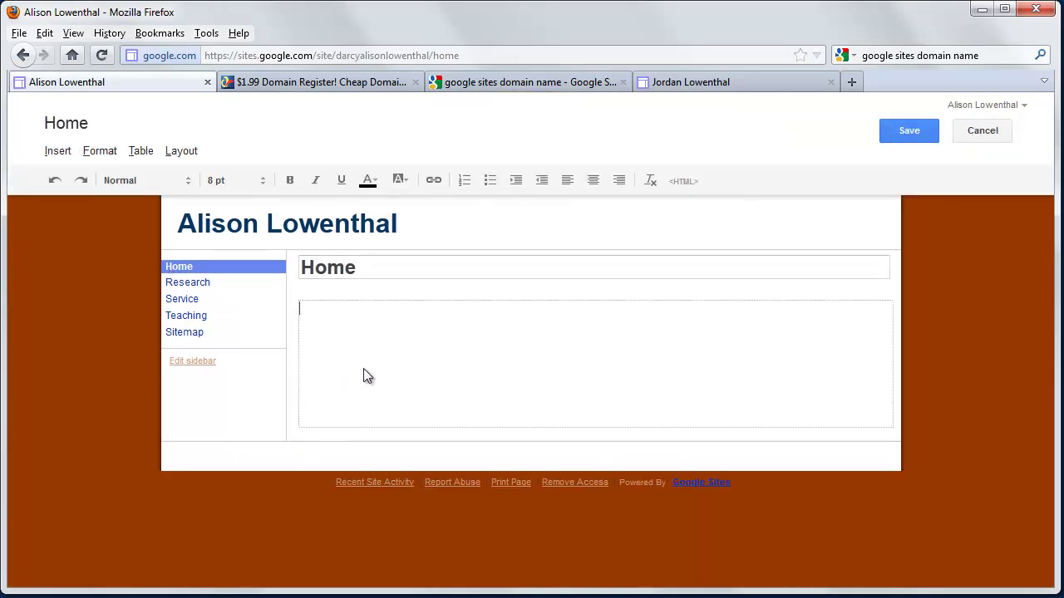
{"action": "type", "text": "Welcome to my home"}
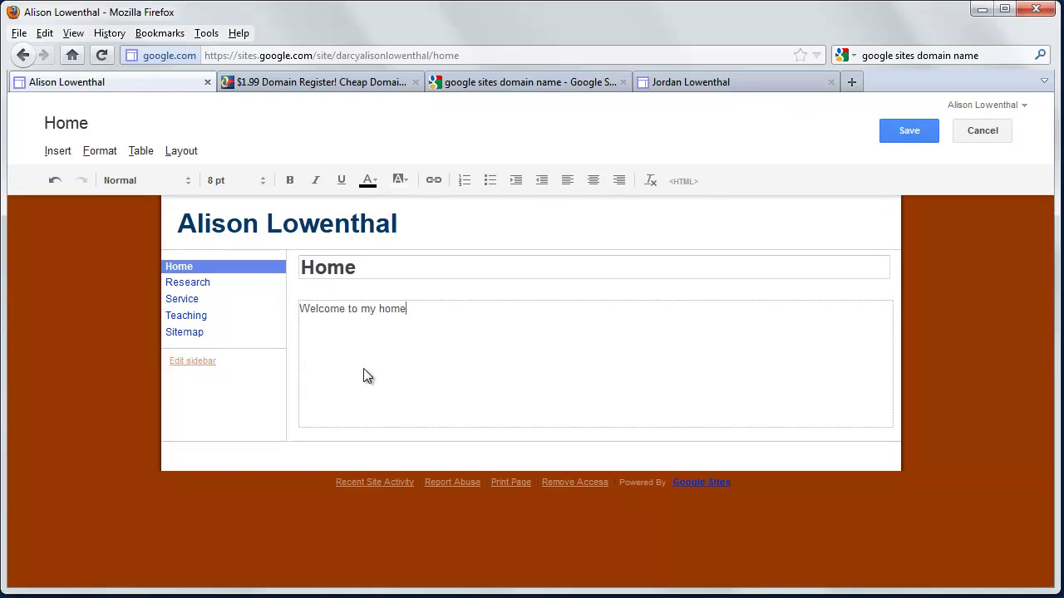
{"action": "type", "text": " page!"}
Make the whole welcome sentence bold
{"action": "double_click", "coordinate": [351, 308]}
{"action": "left_click", "coordinate": [402, 309]}
{"action": "left_click_drag", "start_coordinate": [445, 313], "coordinate": [299, 313]}
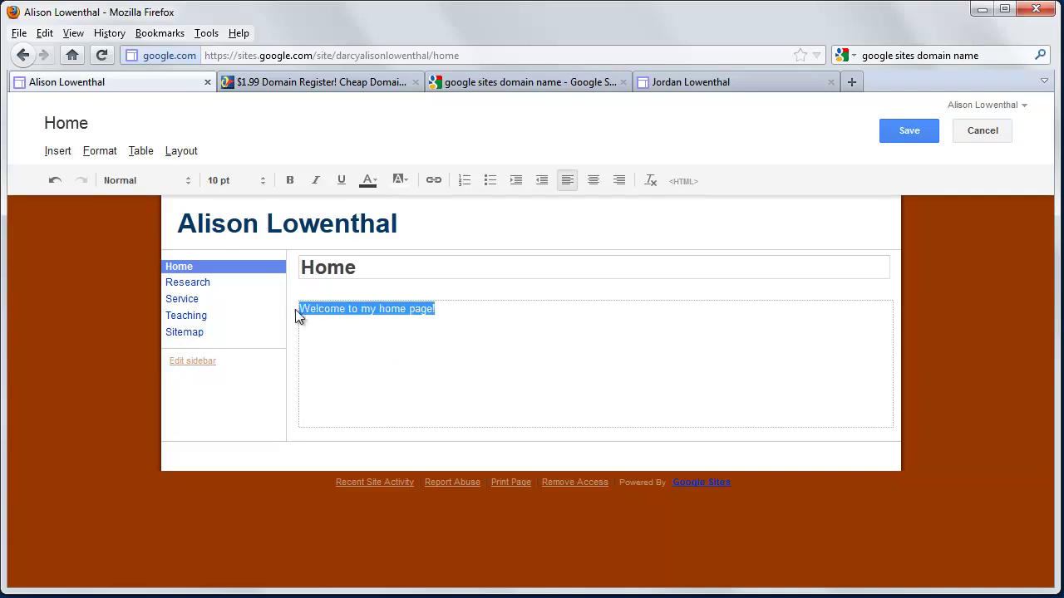
{"action": "left_click", "coordinate": [290, 180]}
{"action": "left_click", "coordinate": [370, 342]}
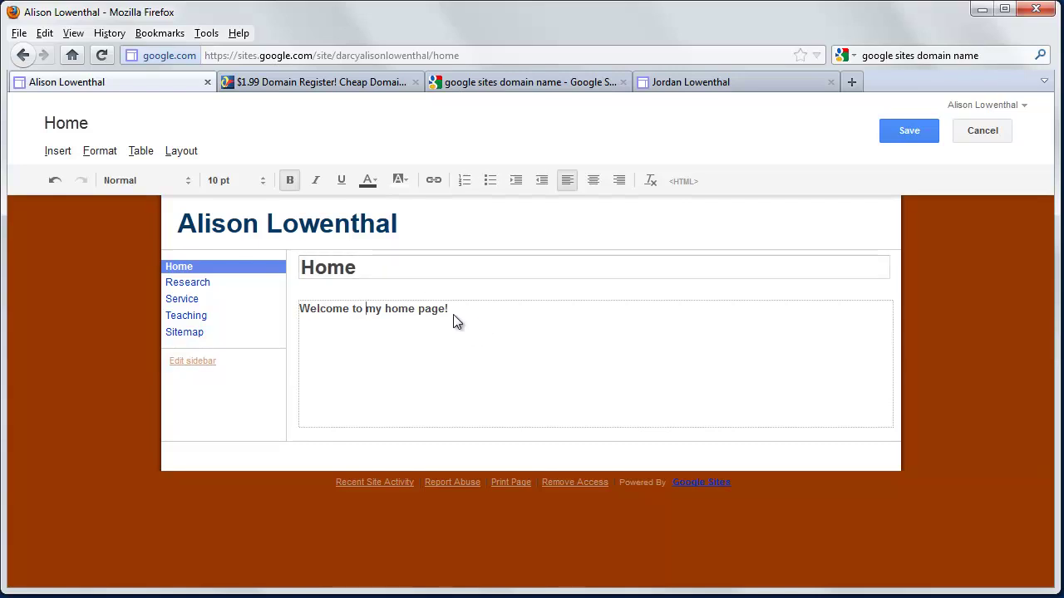
Dismiss the link window without adding a link, returning to the page body
{"action": "left_click", "coordinate": [433, 182]}
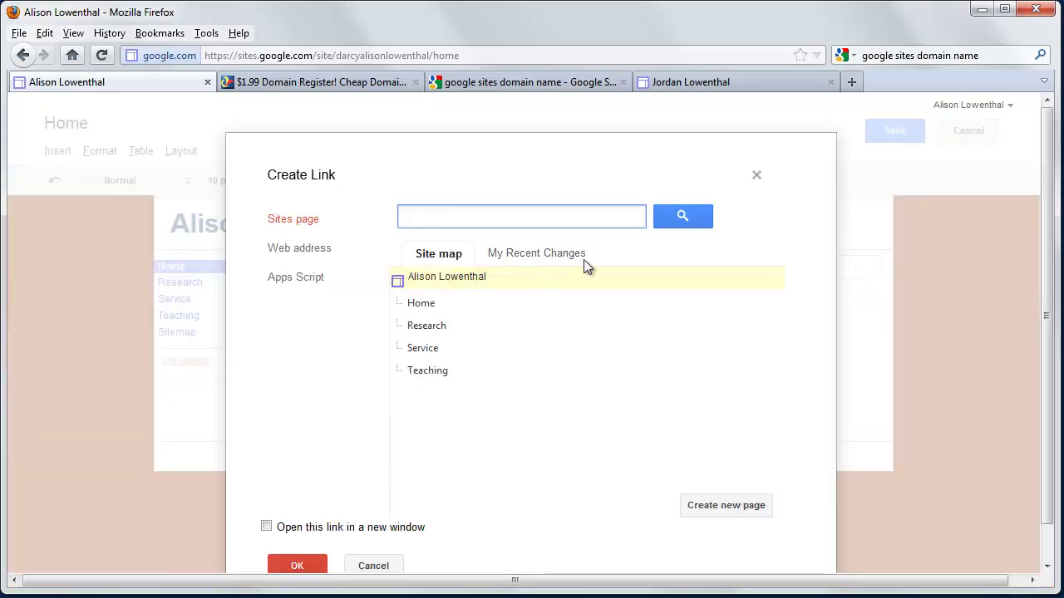
{"action": "left_click", "coordinate": [756, 176]}
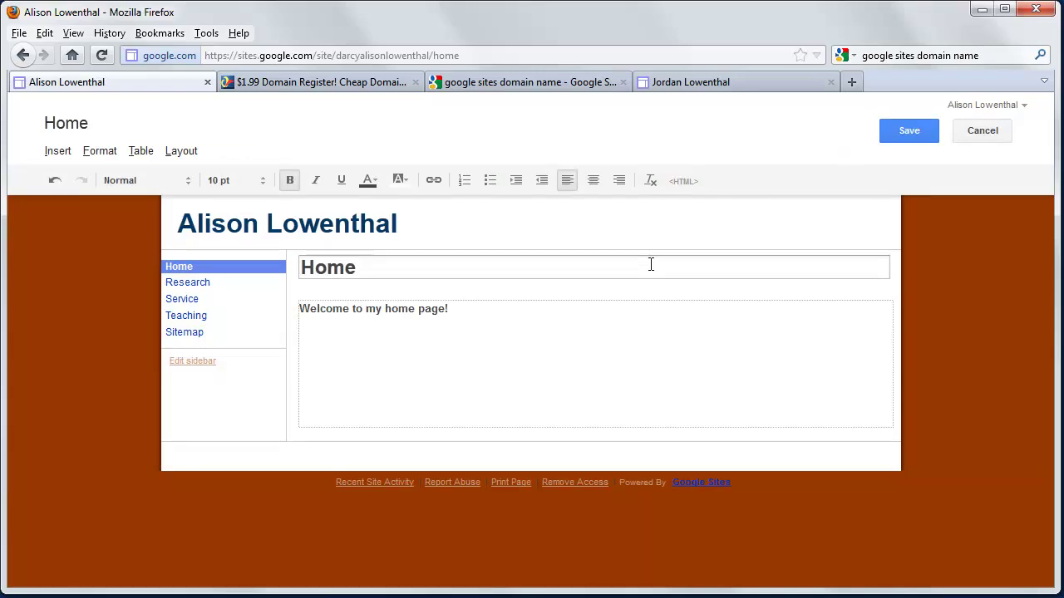
{"action": "left_click", "coordinate": [584, 375]}
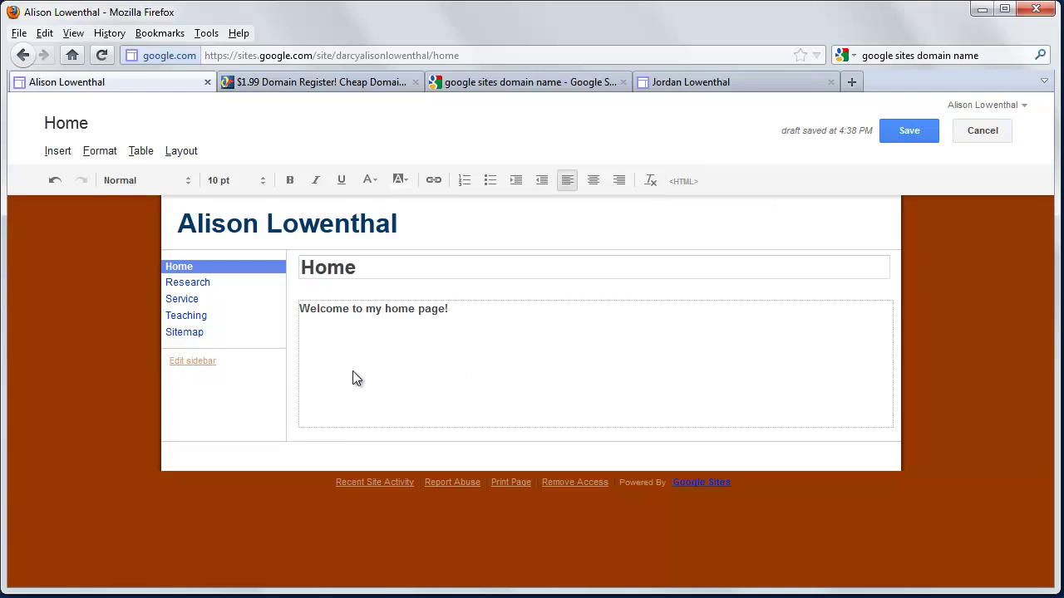
Save the Home page and turn off automatic navigation organization, picking Teaching in the pages list
{"action": "left_click", "coordinate": [910, 130]}
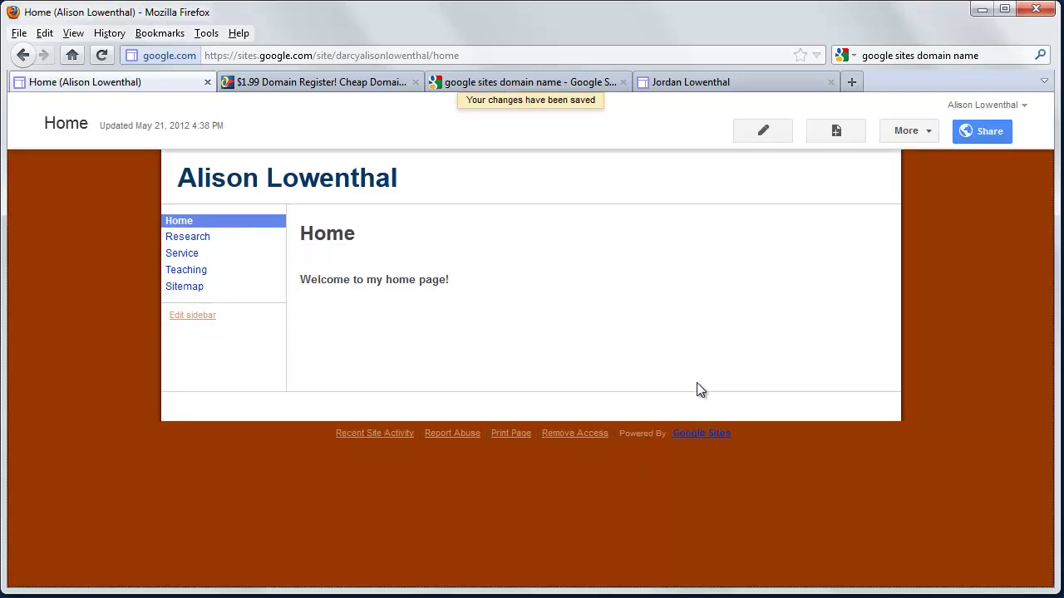
{"action": "left_click", "coordinate": [200, 319]}
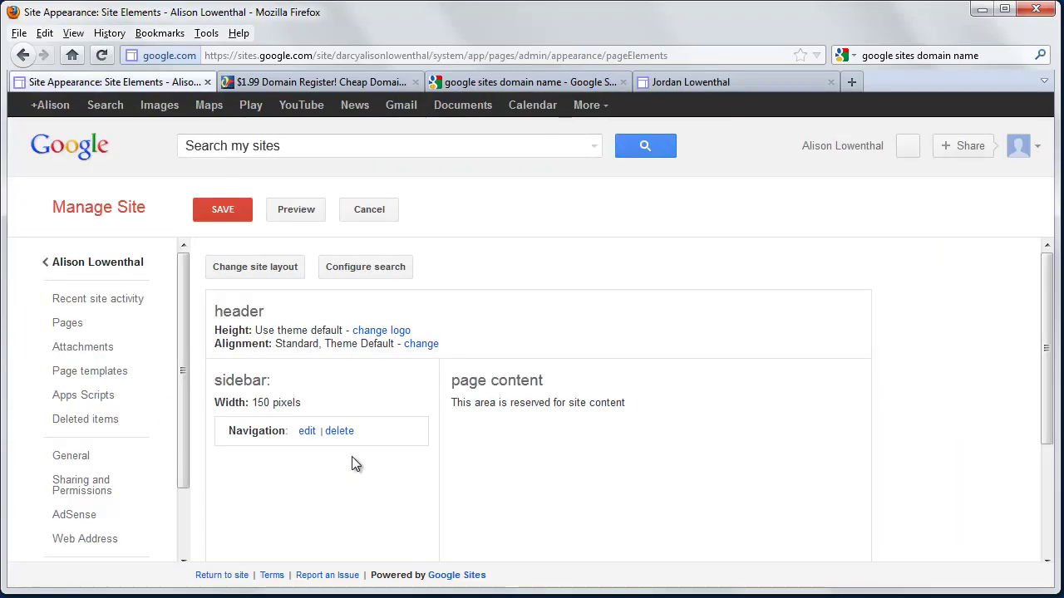
{"action": "left_click", "coordinate": [306, 433]}
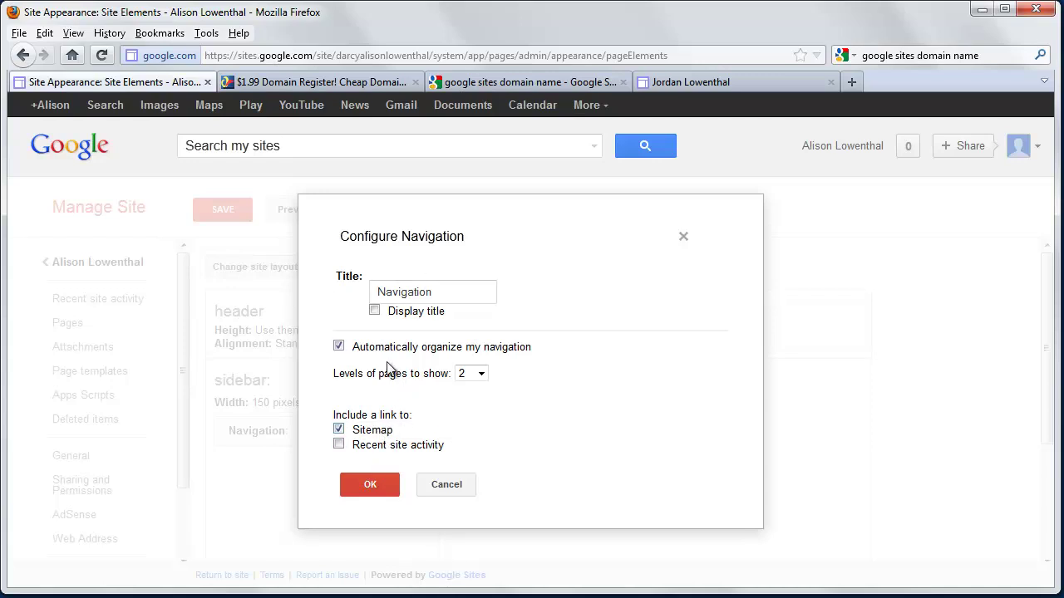
{"action": "left_click", "coordinate": [339, 346]}
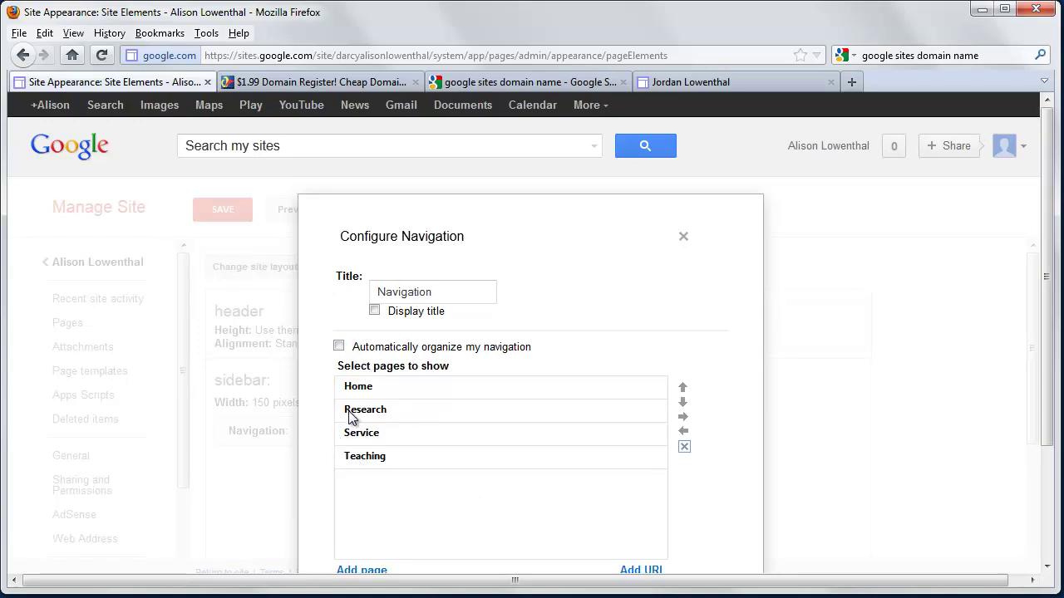
{"action": "left_click", "coordinate": [361, 458]}
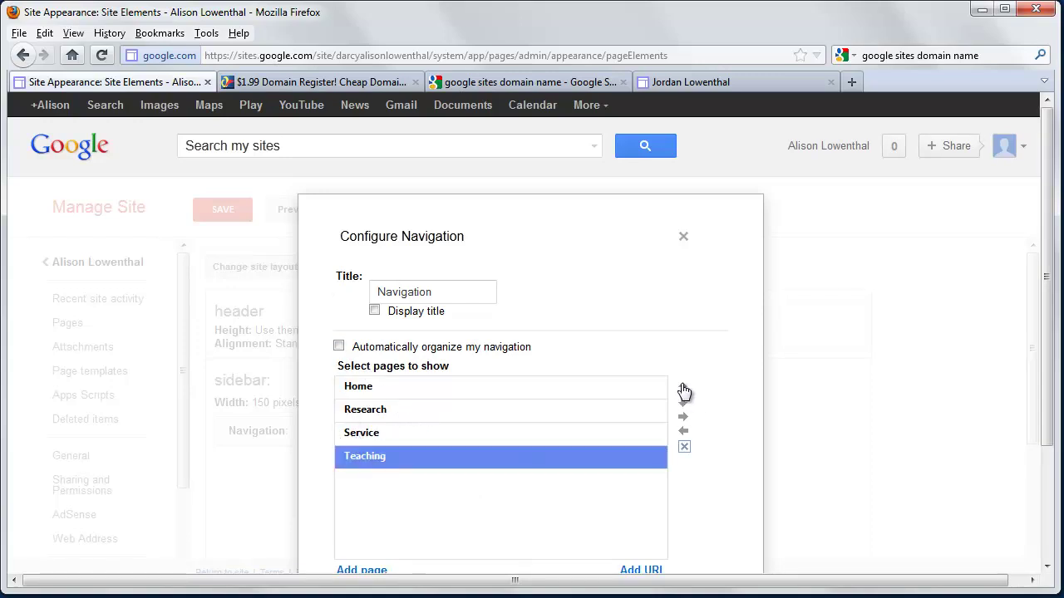
Keep the navigation title hidden, confirm the navigation settings and save the sidebar layout
{"action": "scroll", "coordinate": [372, 423], "scroll_direction": "down", "scroll_amount": 3}
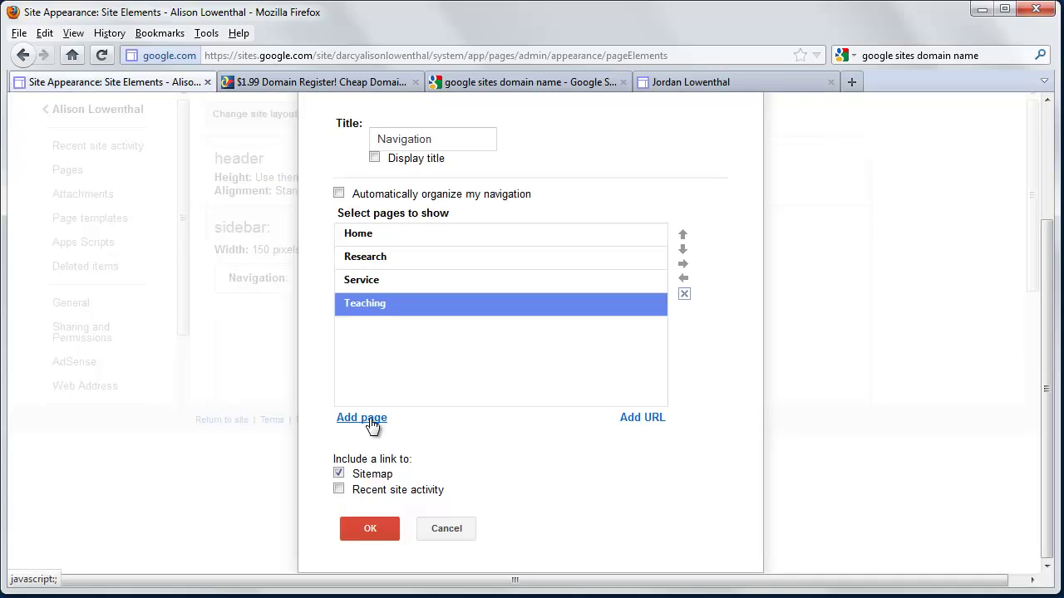
{"action": "scroll", "coordinate": [371, 424], "scroll_direction": "up", "scroll_amount": 3}
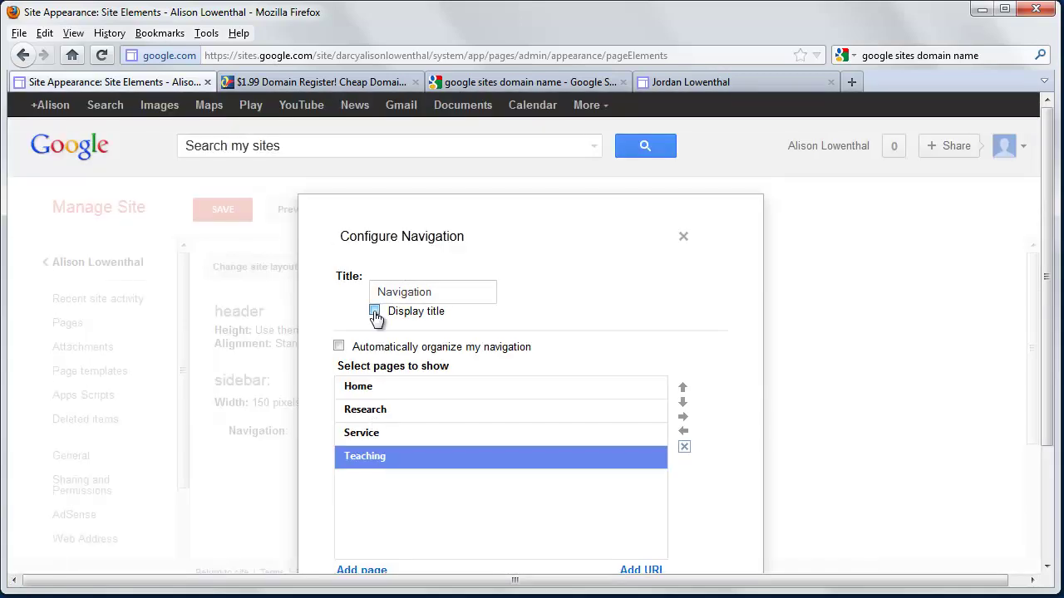
{"action": "left_click", "coordinate": [375, 311]}
{"action": "left_click", "coordinate": [375, 313]}
{"action": "left_click_drag", "start_coordinate": [426, 291], "coordinate": [278, 295]}
{"action": "scroll", "coordinate": [373, 394], "scroll_direction": "down", "scroll_amount": 3}
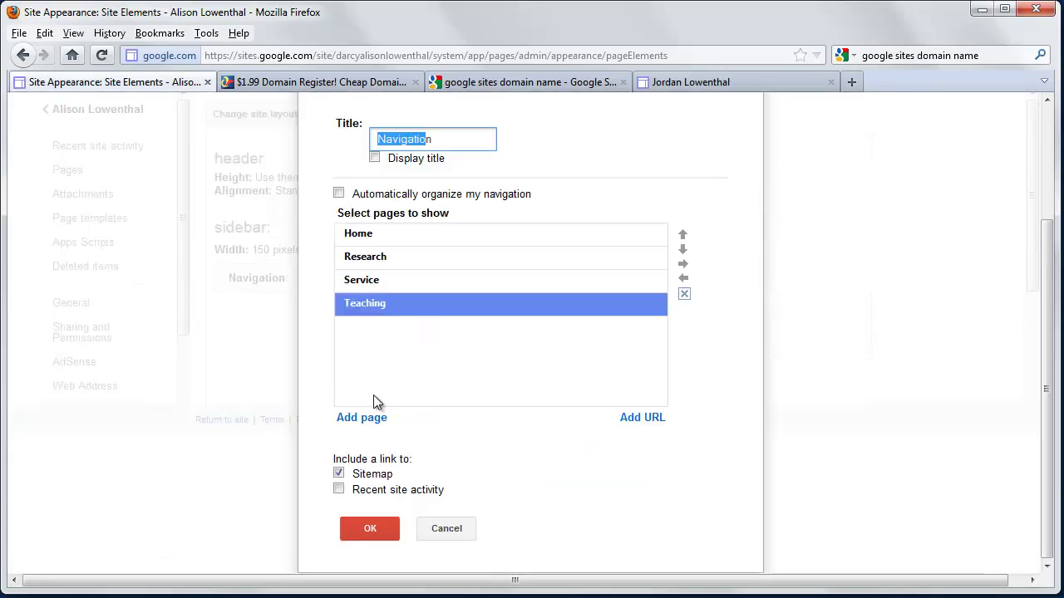
{"action": "left_click", "coordinate": [372, 525]}
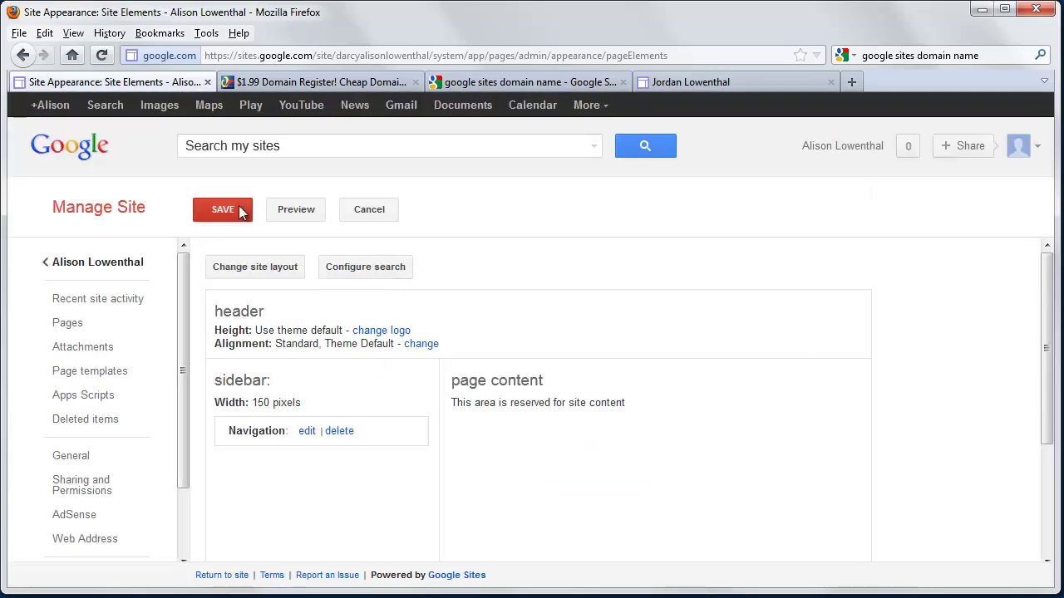
{"action": "left_click", "coordinate": [237, 209]}
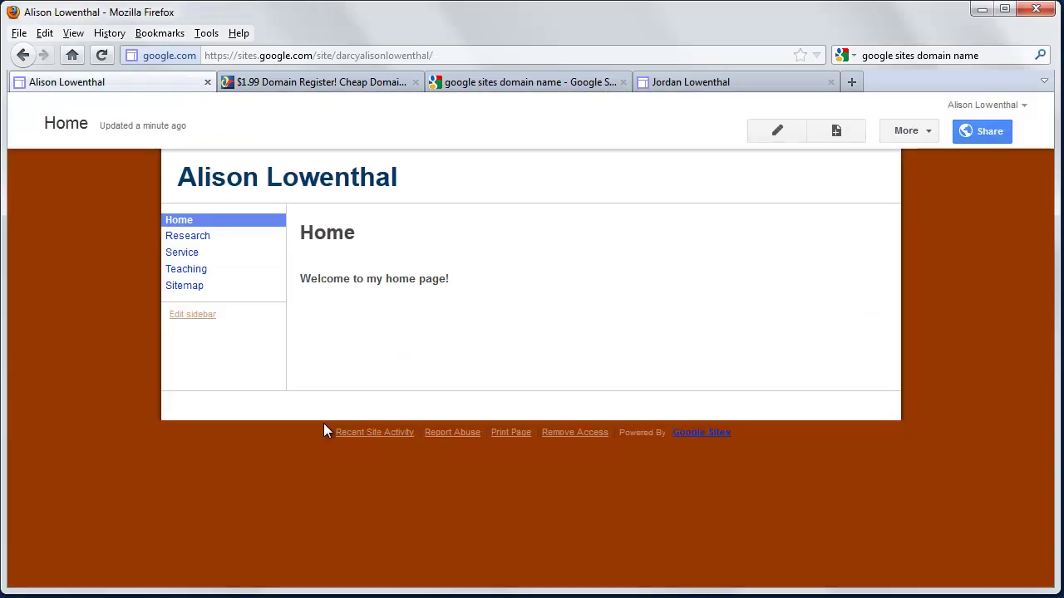
Uncheck the Sitemap link in sidebar navigation, save the layout, and return to Home
{"action": "left_click", "coordinate": [205, 316]}
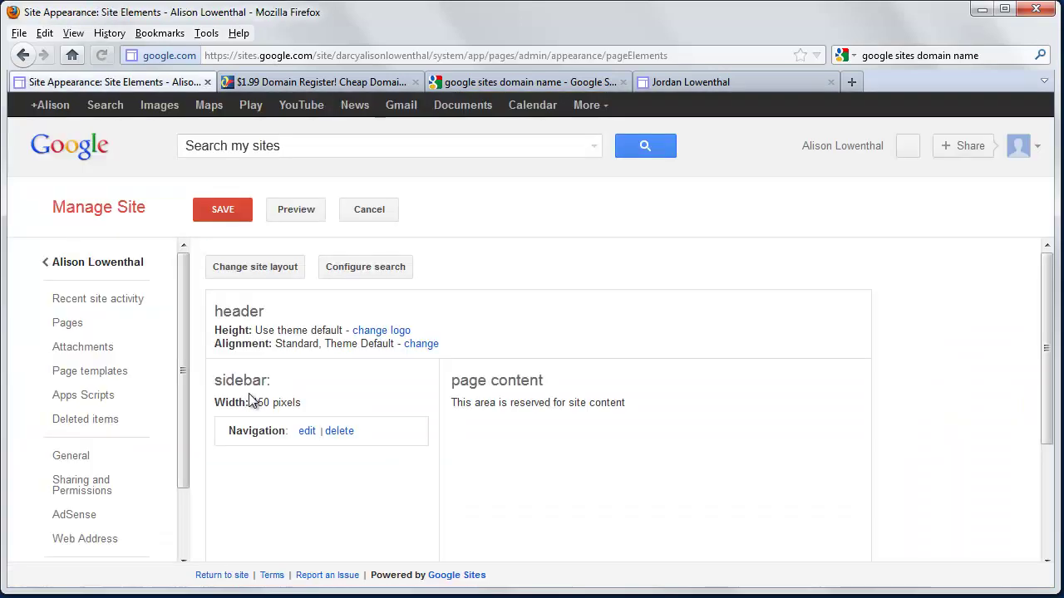
{"action": "left_click", "coordinate": [307, 432]}
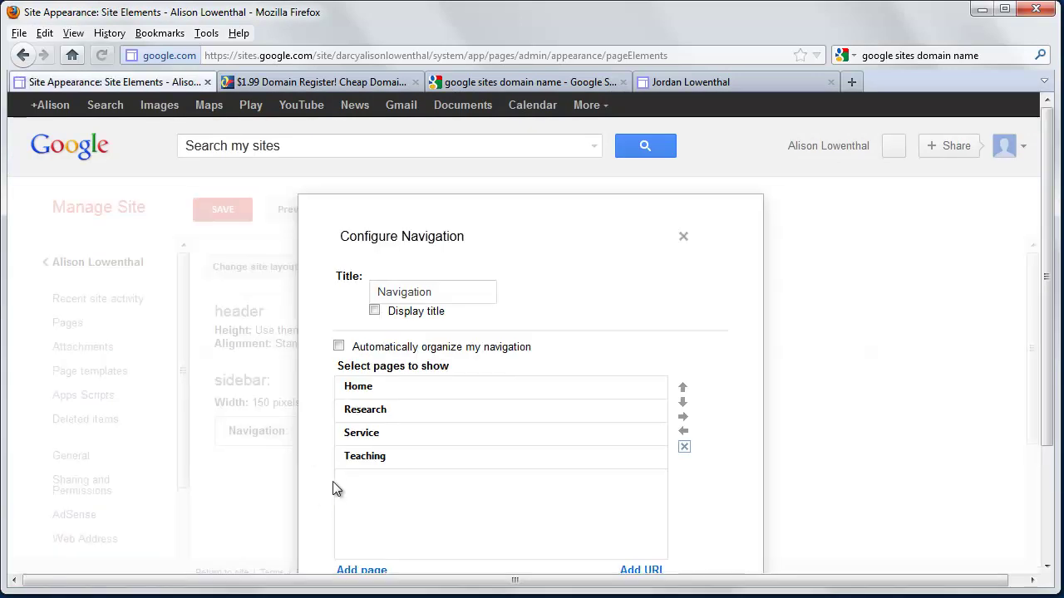
{"action": "scroll", "coordinate": [332, 481], "scroll_direction": "down", "scroll_amount": 3}
{"action": "left_click", "coordinate": [338, 474]}
{"action": "left_click", "coordinate": [369, 530]}
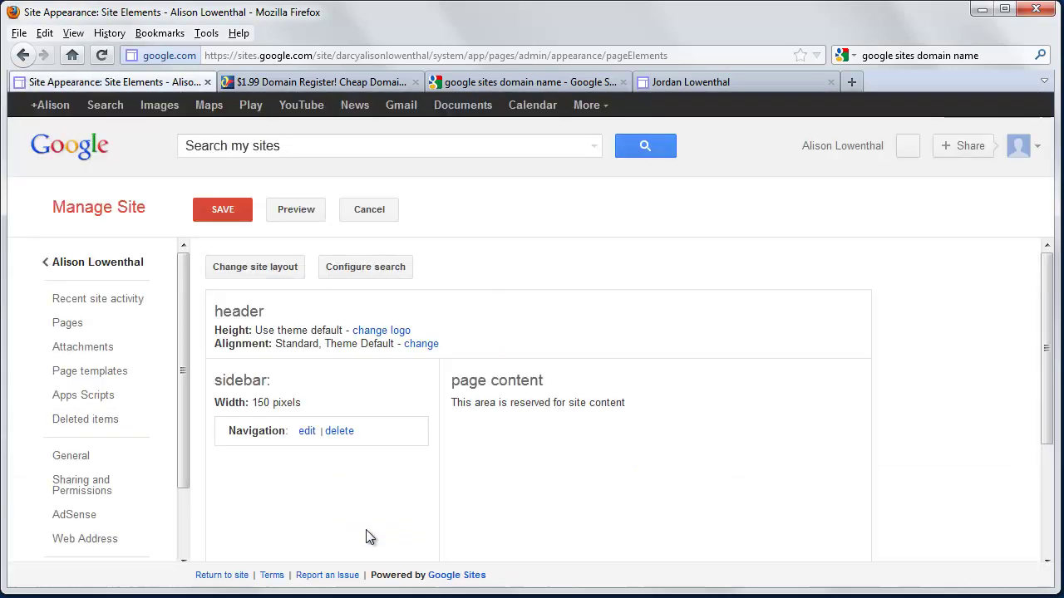
{"action": "left_click", "coordinate": [228, 211]}
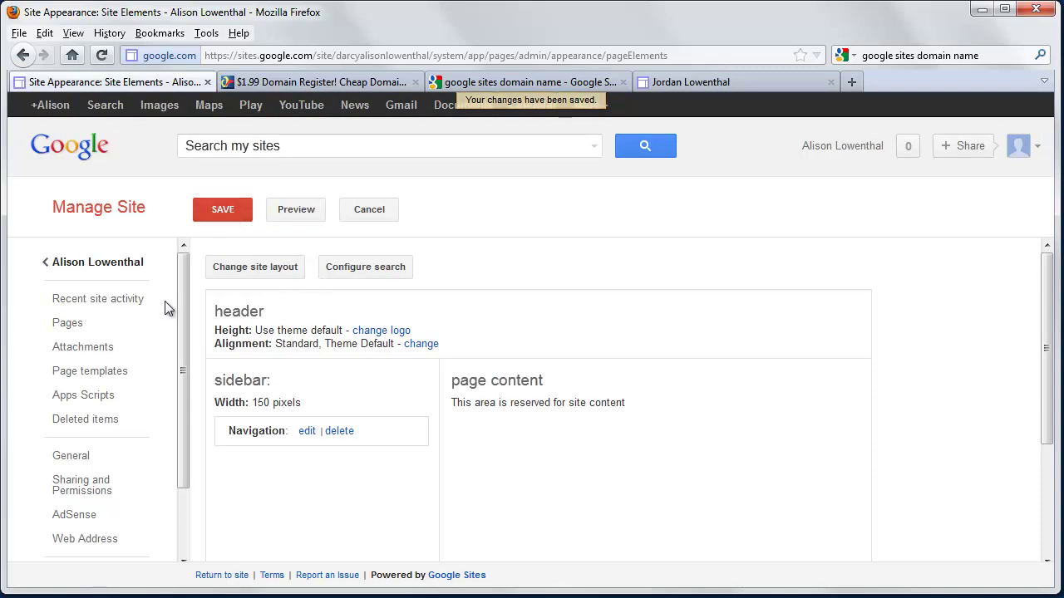
{"action": "left_click", "coordinate": [122, 264]}
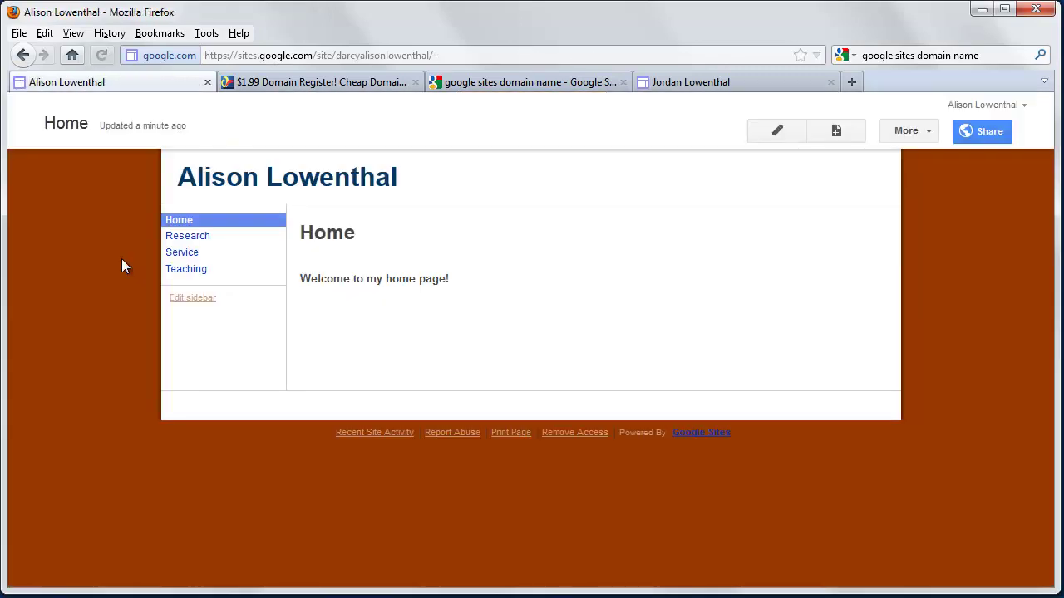